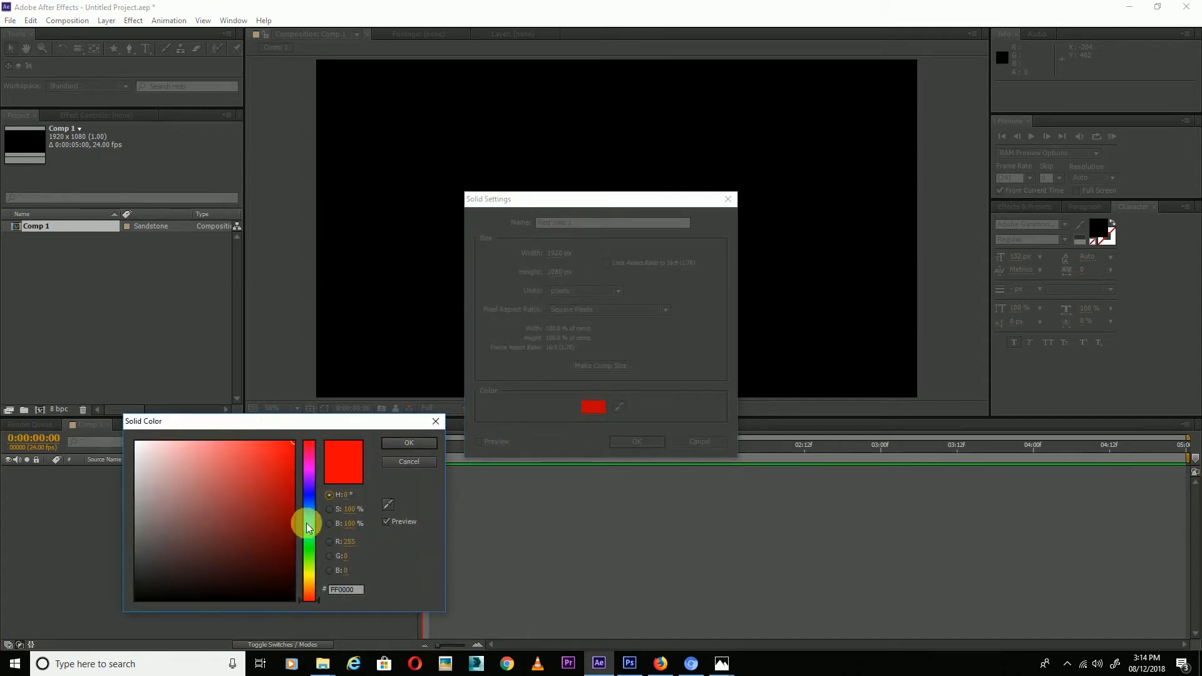
# Create a yellow 1920 × 1080 px solid layer as the composition's background.
pyautogui.moveTo(308, 507); pyautogui.dragTo(309, 577)
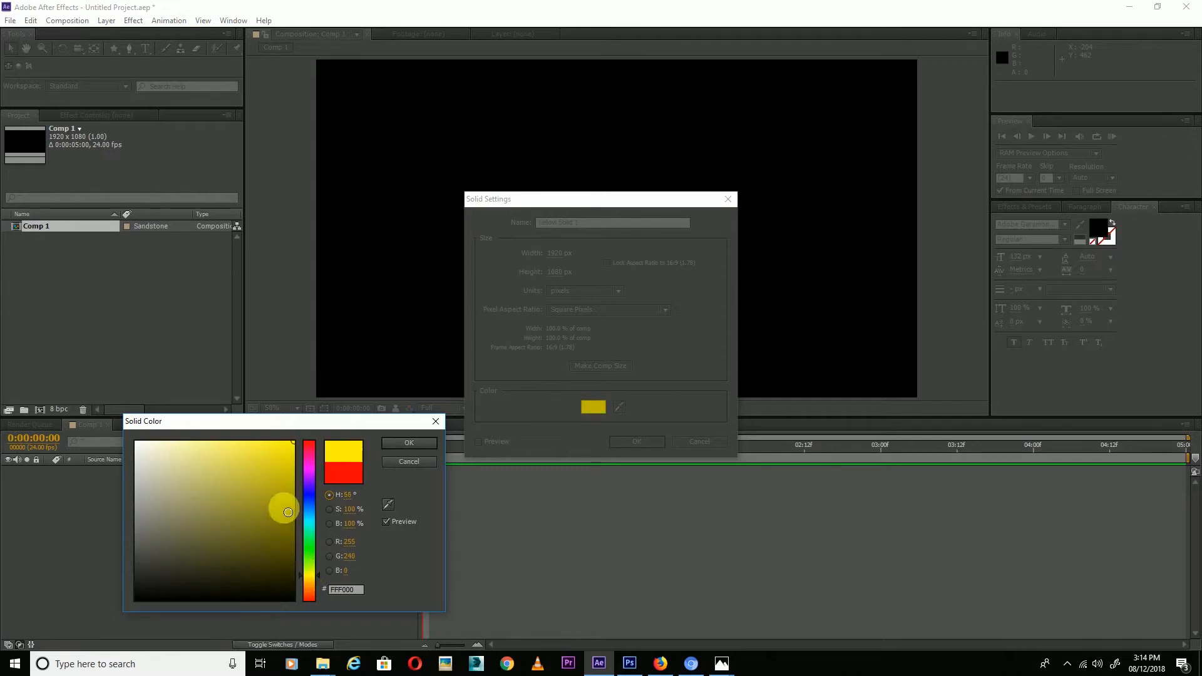
pyautogui.click(293, 487)
pyautogui.moveTo(295, 505)
pyautogui.mouseDown()
pyautogui.moveTo(295, 524)
pyautogui.moveTo(298, 469)
pyautogui.moveTo(316, 449)
pyautogui.mouseUp()
pyautogui.click(410, 445)
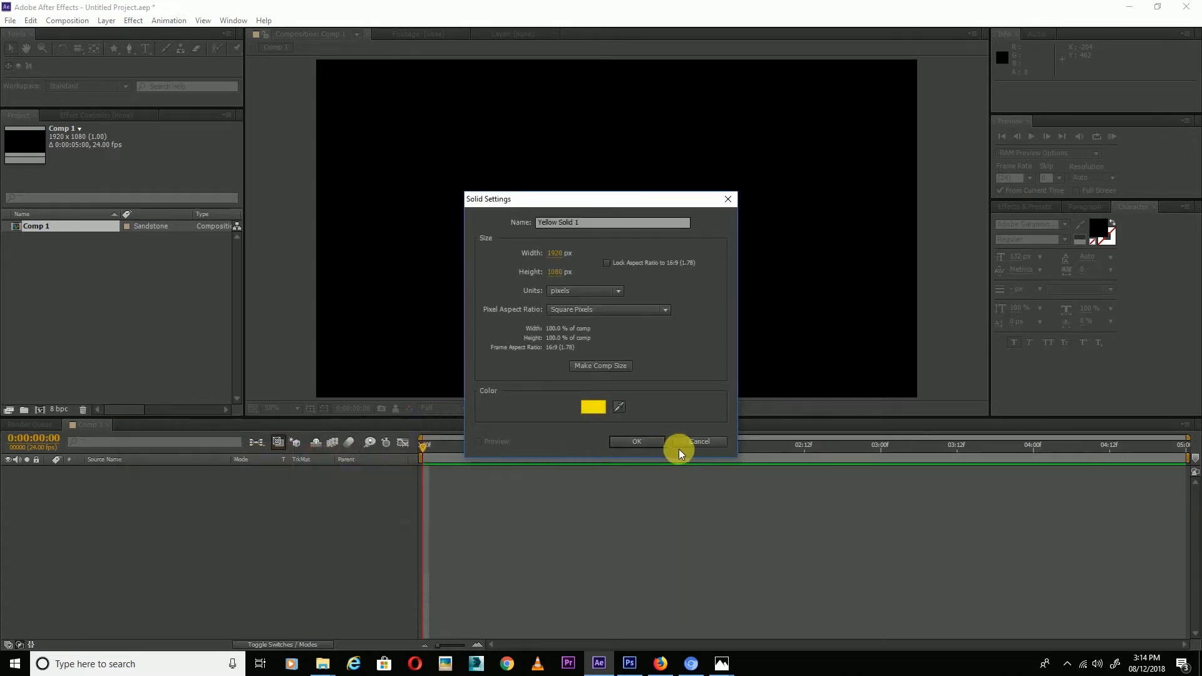
pyautogui.click(655, 446)
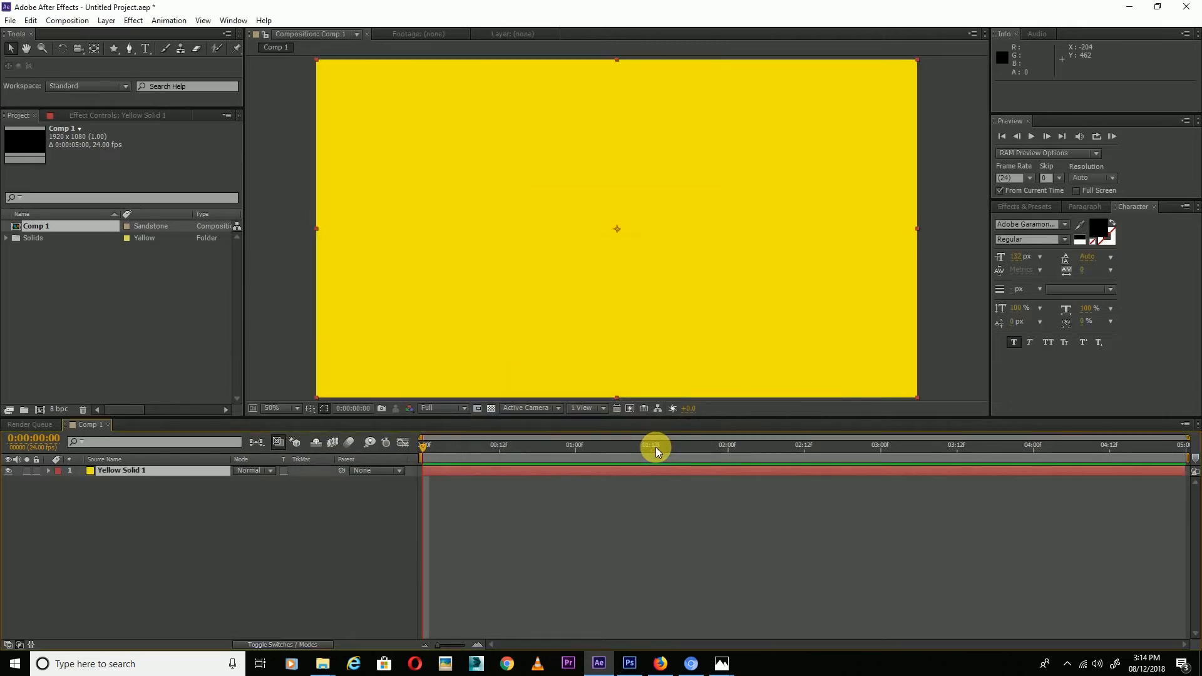
pyautogui.click(263, 570)
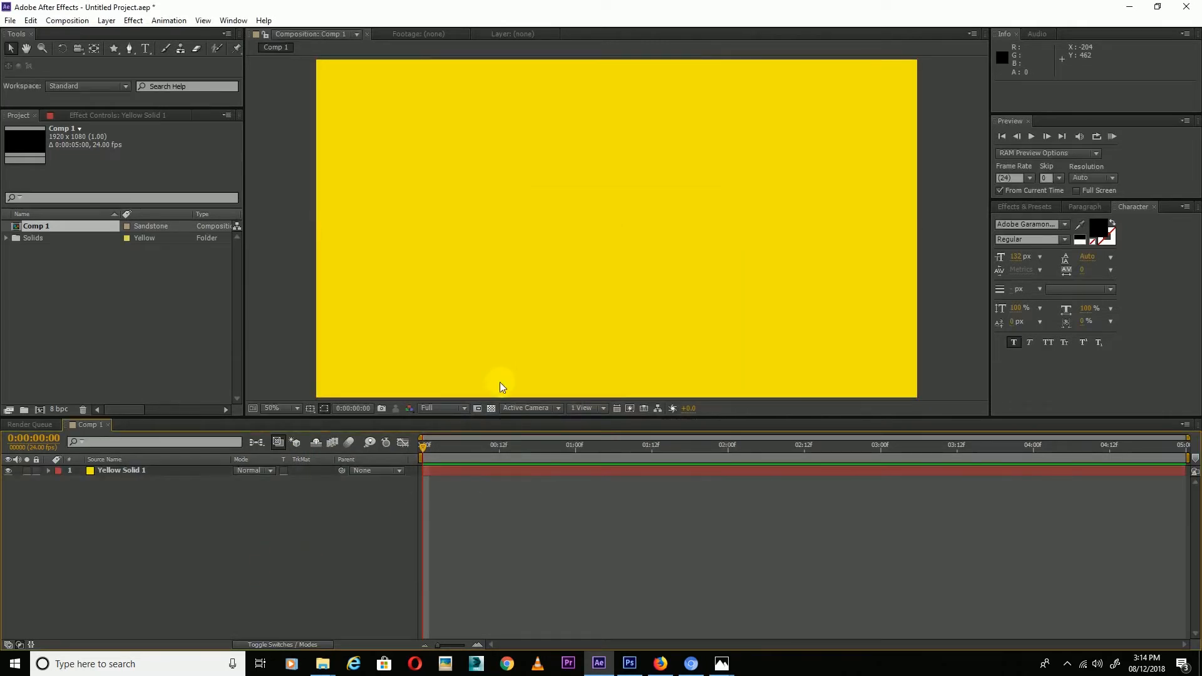
# Choose the Ellipse Tool and set the shape fill to None.
pyautogui.click(111, 50)
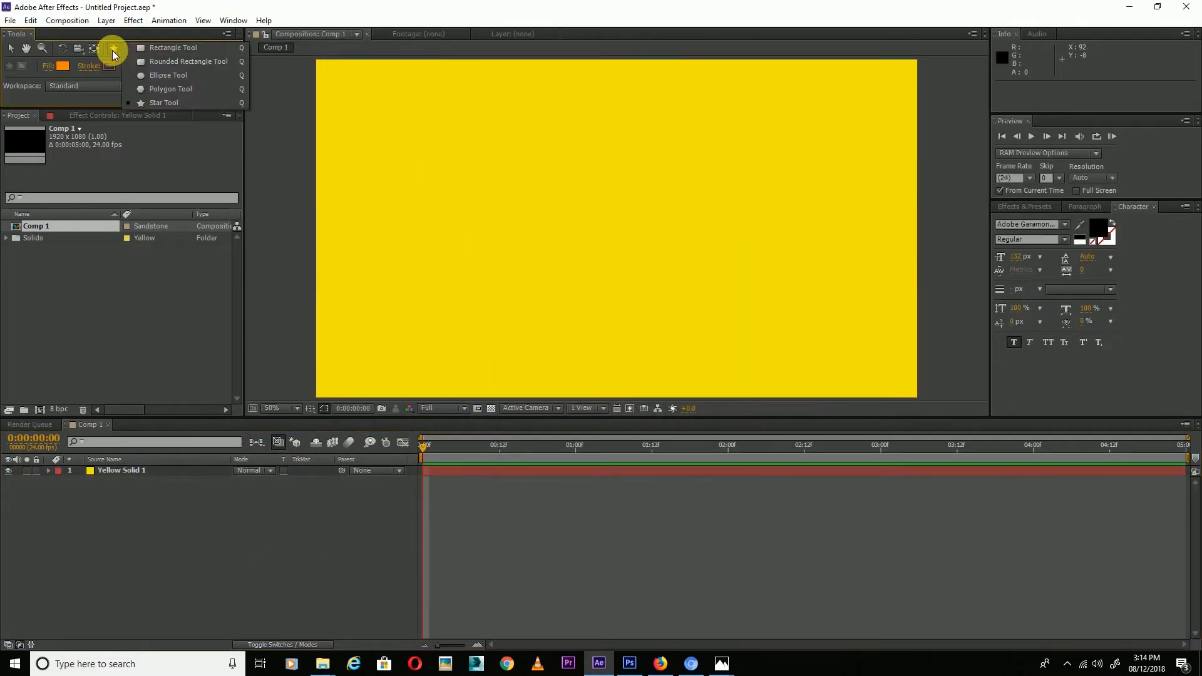
pyautogui.click(162, 74)
pyautogui.click(62, 66)
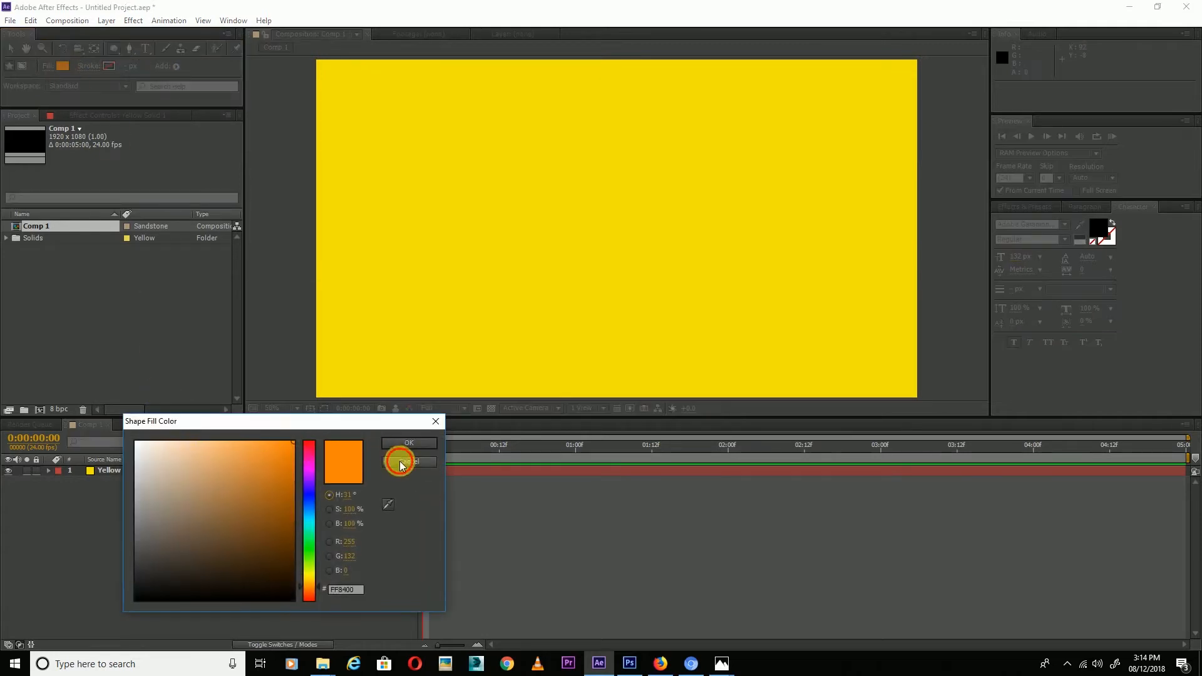
pyautogui.click(400, 464)
pyautogui.click(49, 66)
pyautogui.click(538, 296)
pyautogui.click(557, 352)
pyautogui.click(568, 365)
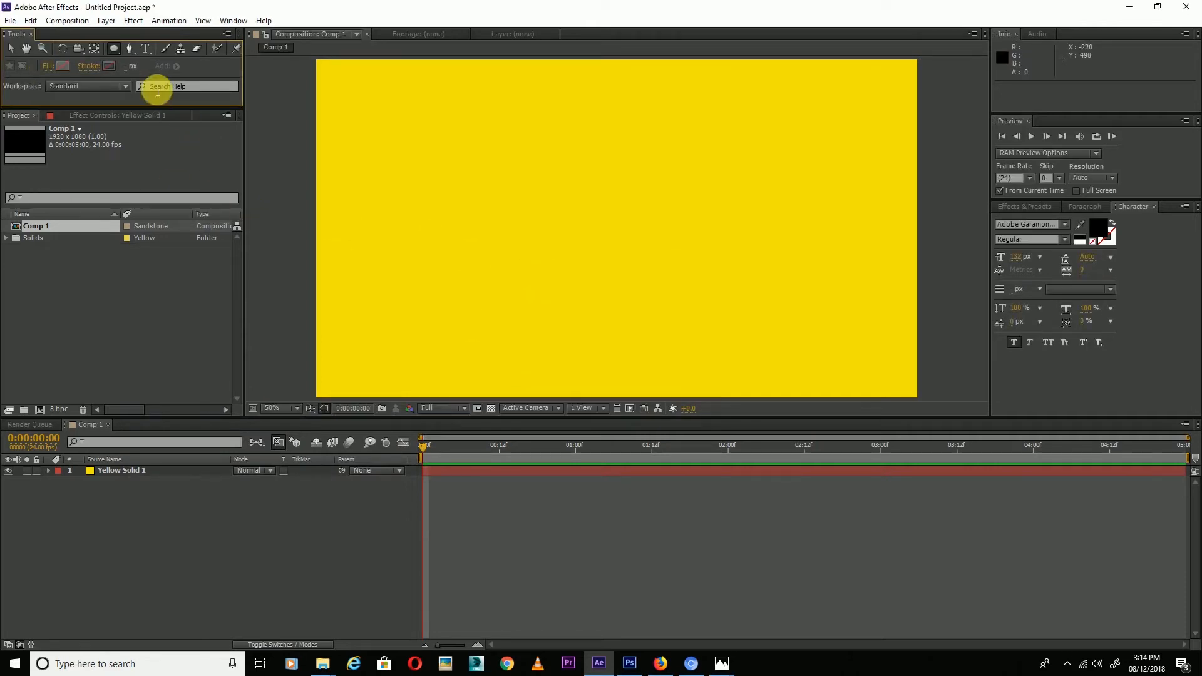
# Set the shape stroke color to black and draw an ellipse about 628 × 586 px near the composition's center.
pyautogui.click(110, 66)
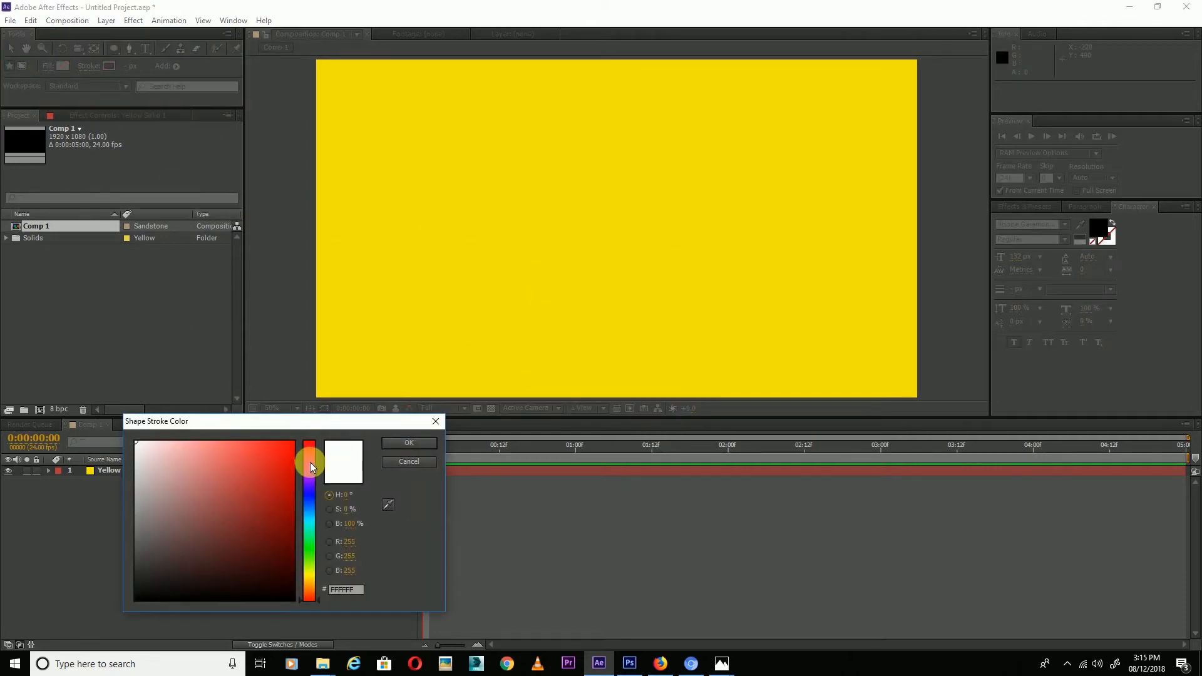
pyautogui.moveTo(261, 554); pyautogui.dragTo(345, 624)
pyautogui.click(398, 463)
pyautogui.click(402, 443)
pyautogui.moveTo(489, 154)
pyautogui.mouseDown()
pyautogui.moveTo(561, 236)
pyautogui.moveTo(676, 280)
pyautogui.moveTo(686, 339)
pyautogui.mouseUp()
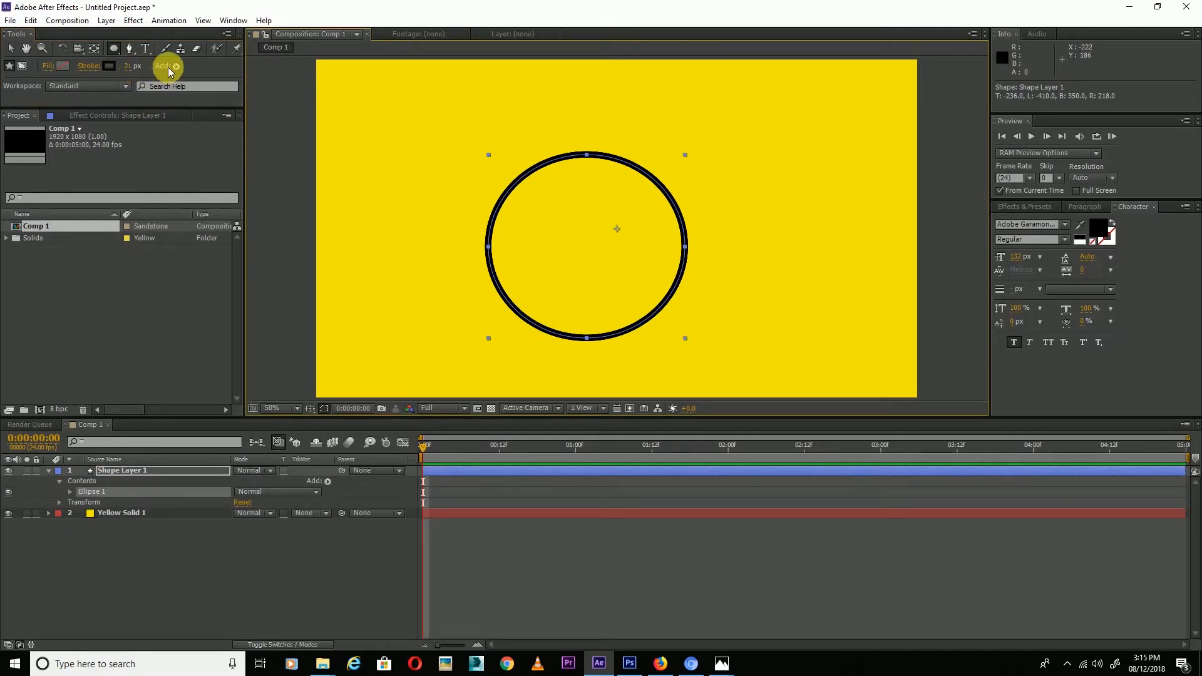
# Move the ellipse closer to the middle of the composition and set its stroke width to 25 px.
pyautogui.click(11, 52)
pyautogui.moveTo(532, 170); pyautogui.dragTo(546, 149)
pyautogui.click(130, 66)
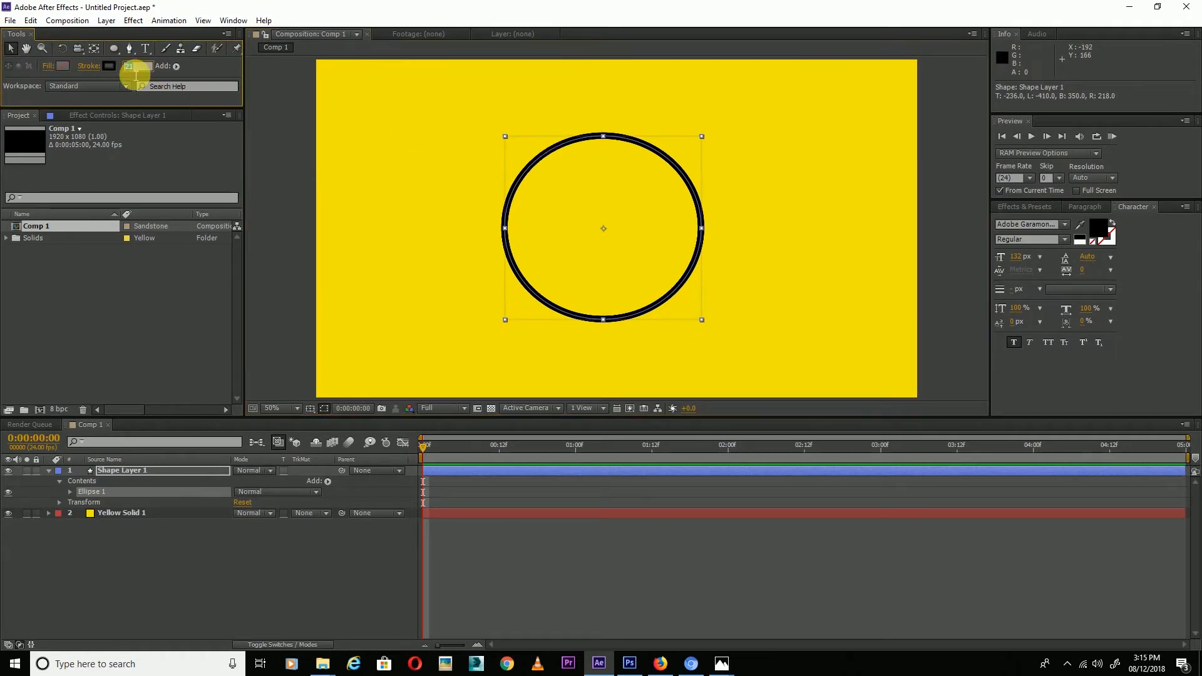
pyautogui.write('25')
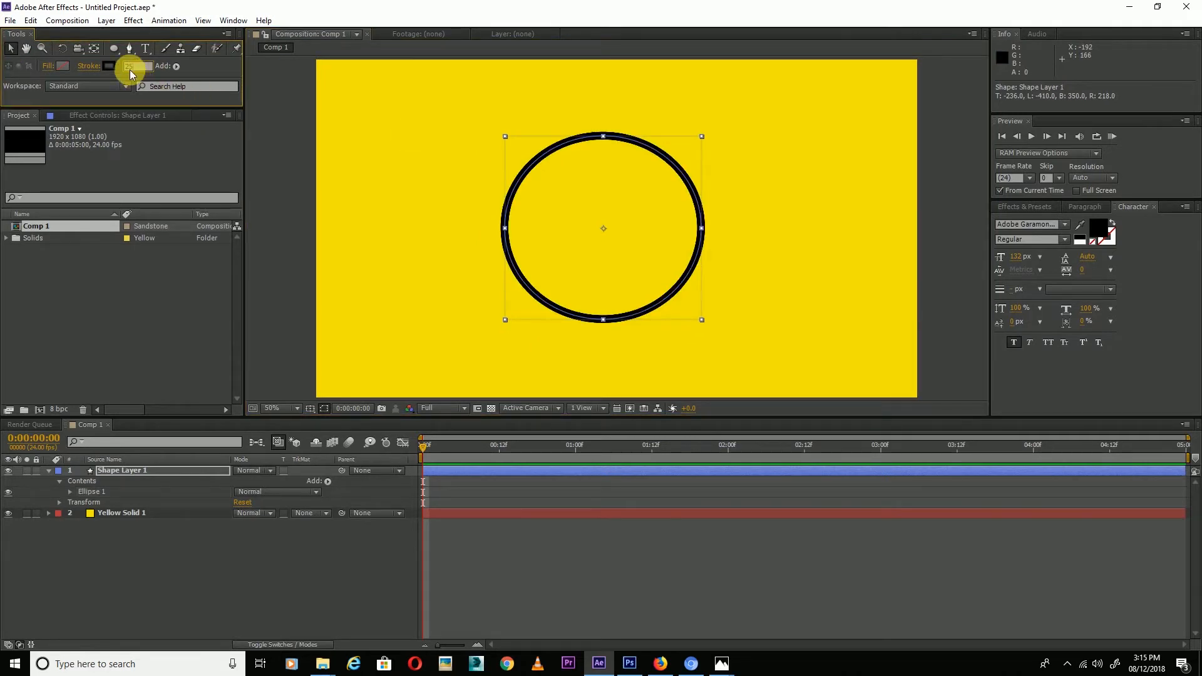
pyautogui.press('Return')
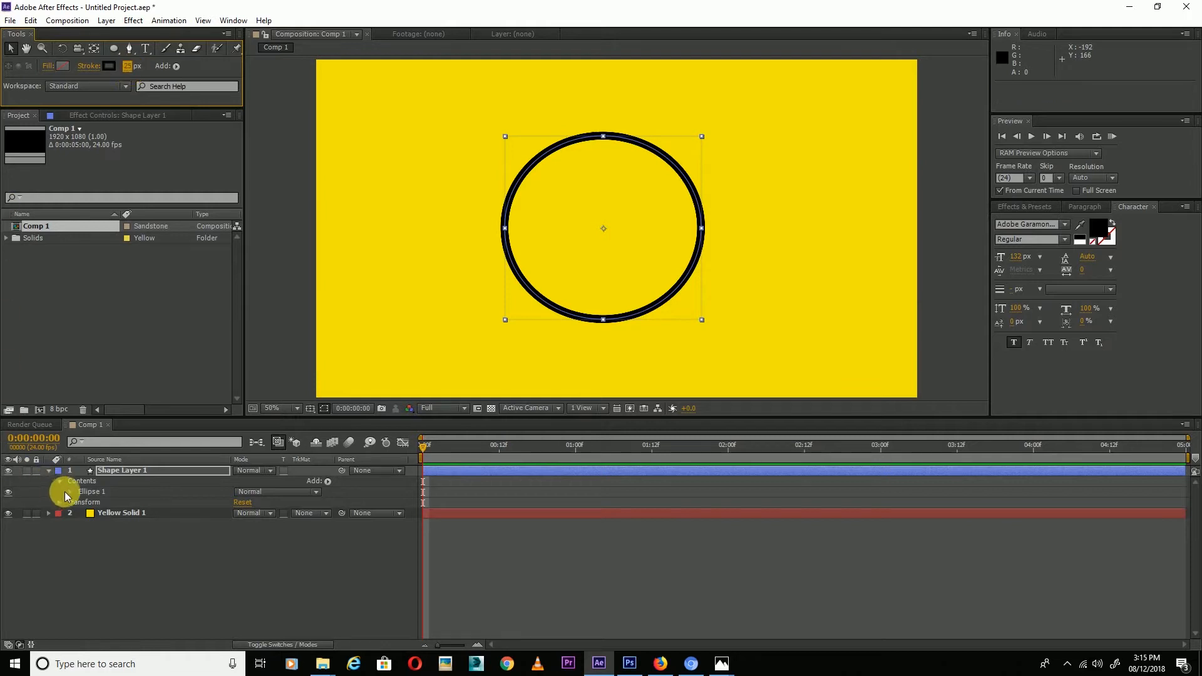
# Expand the ellipse's stroke properties and add a Stroke Width keyframe at 0 seconds.
pyautogui.click(50, 474)
pyautogui.click(48, 471)
pyautogui.click(48, 470)
pyautogui.click(70, 493)
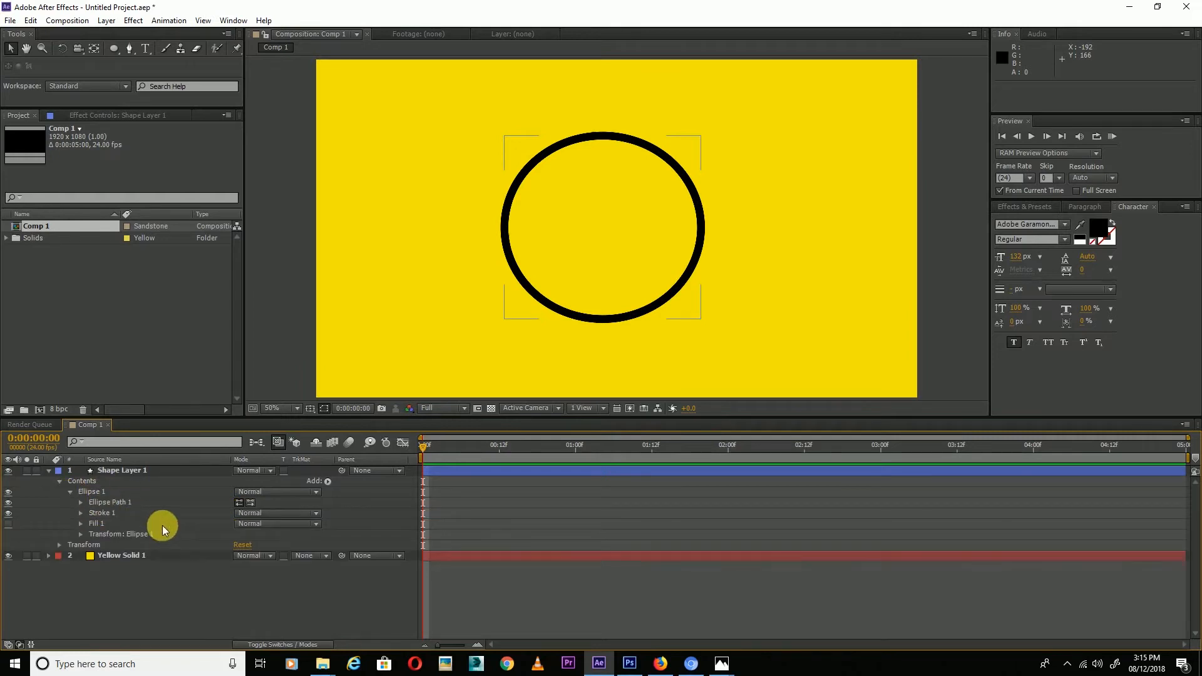
pyautogui.click(82, 514)
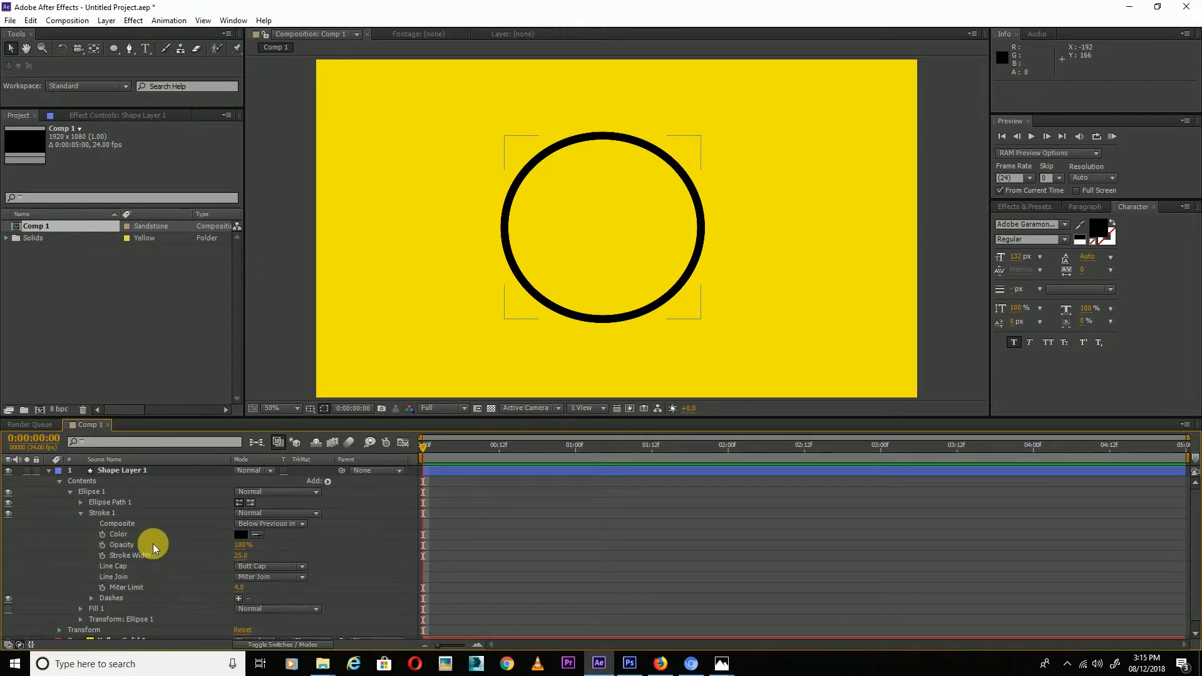
pyautogui.click(103, 556)
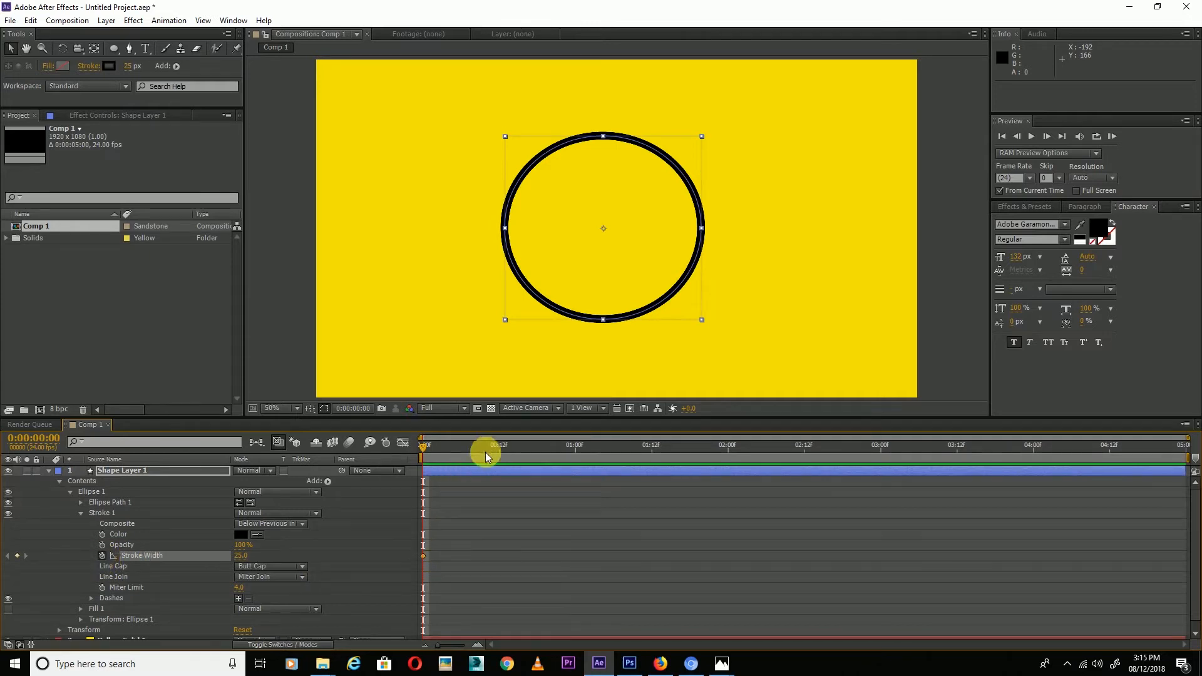
# Keyframe the ellipse's Stroke Width at 0 at the 1-second mark and preview the animation from the start.
pyautogui.moveTo(502, 446); pyautogui.dragTo(575, 445)
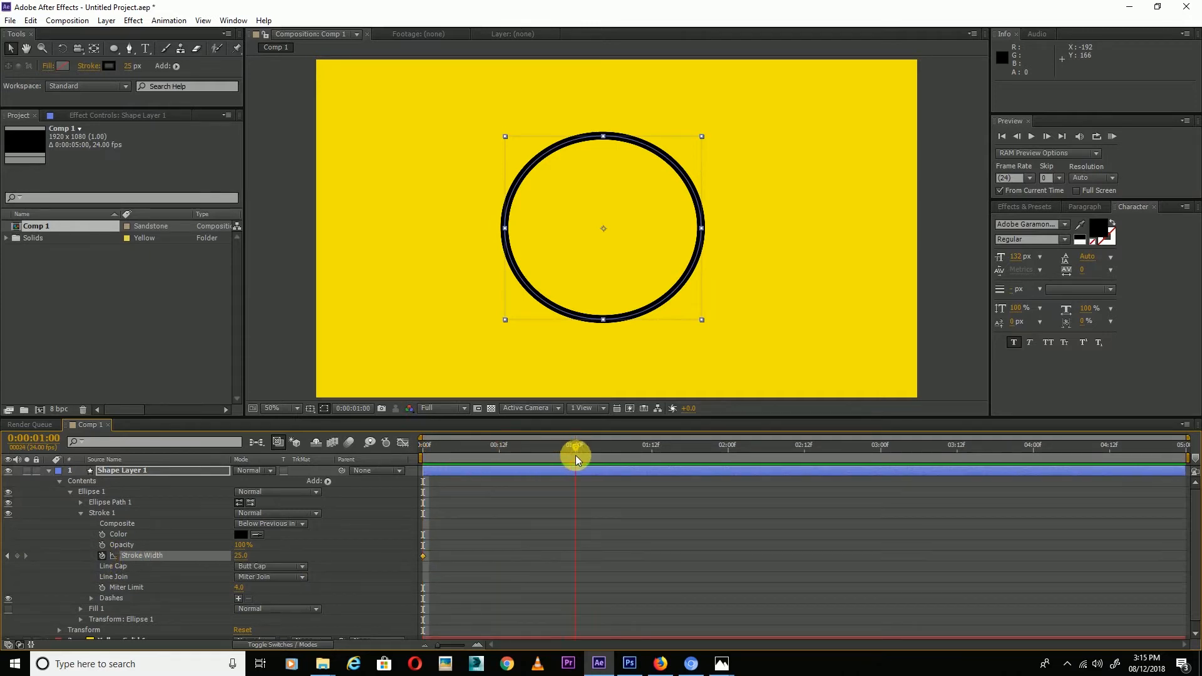
pyautogui.click(242, 556)
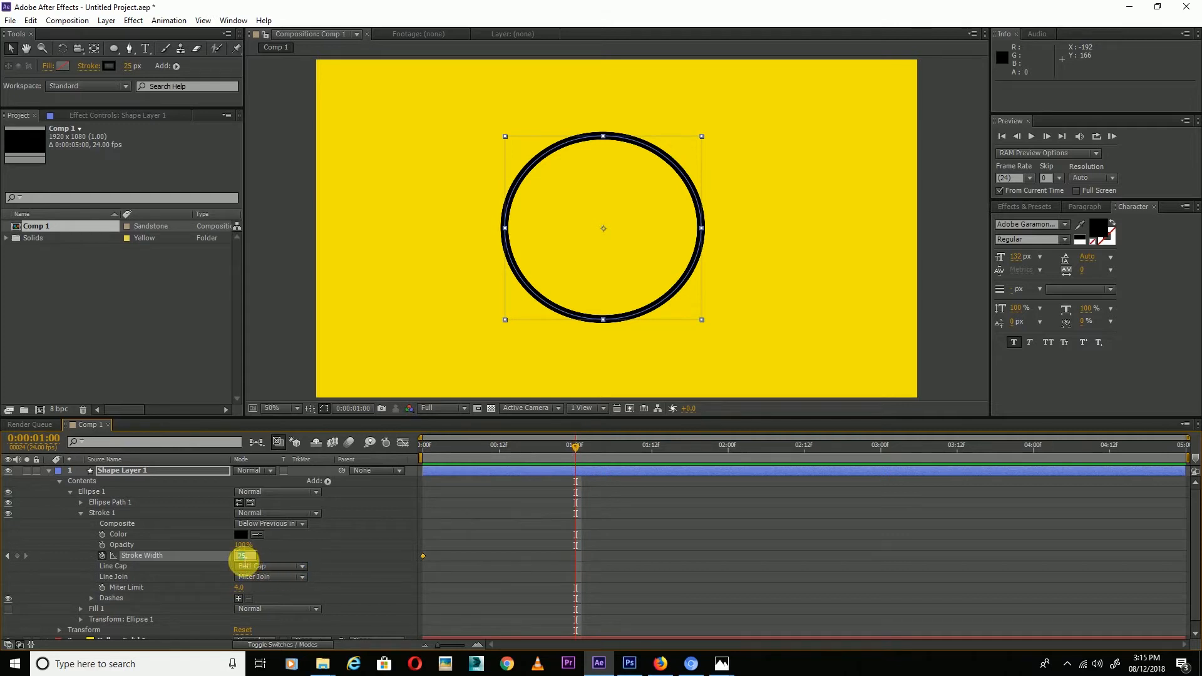
pyautogui.write('0')
pyautogui.press('Return')
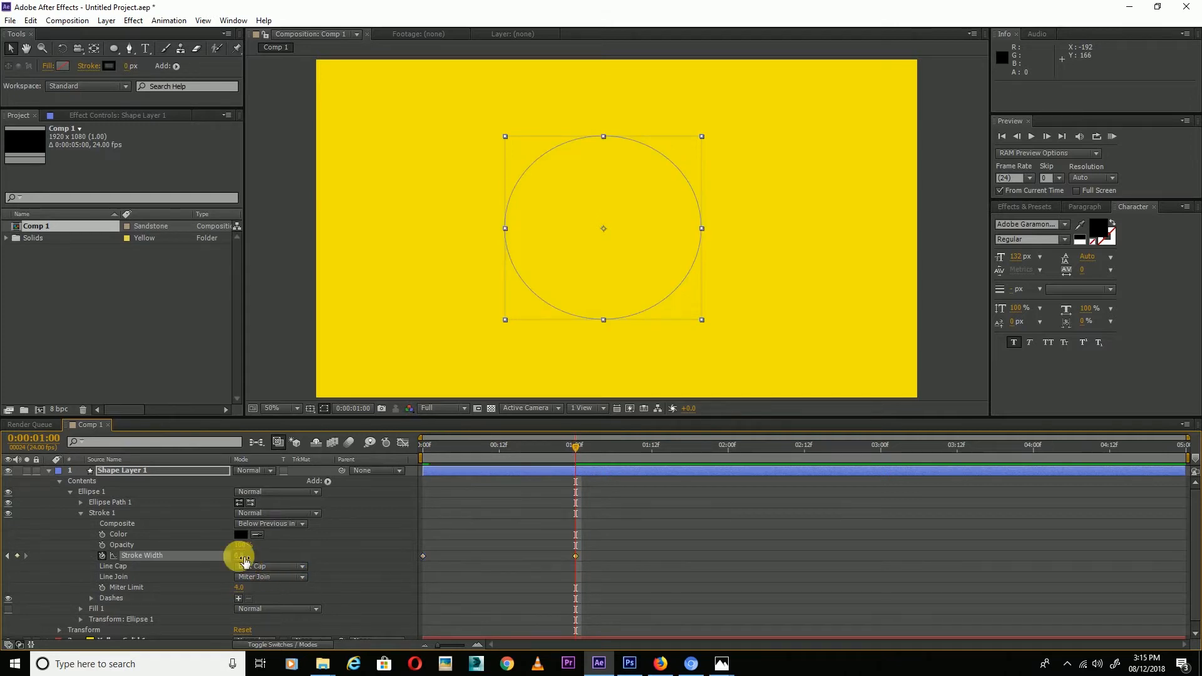
pyautogui.click(426, 446)
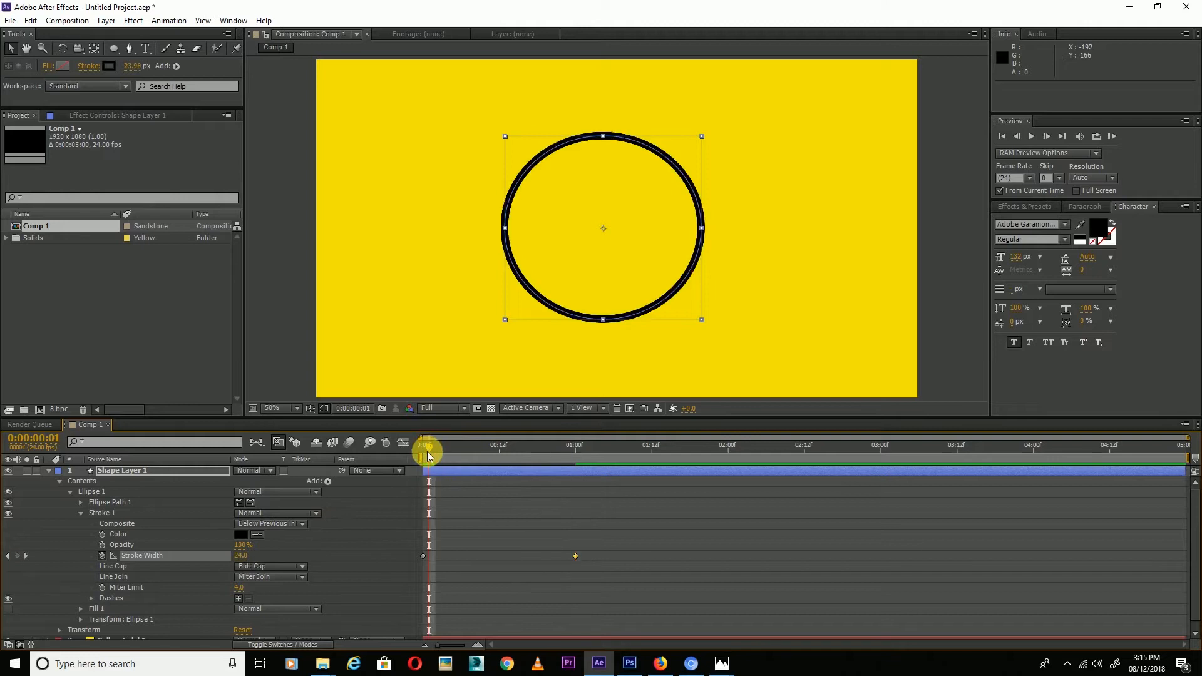
pyautogui.press('space')
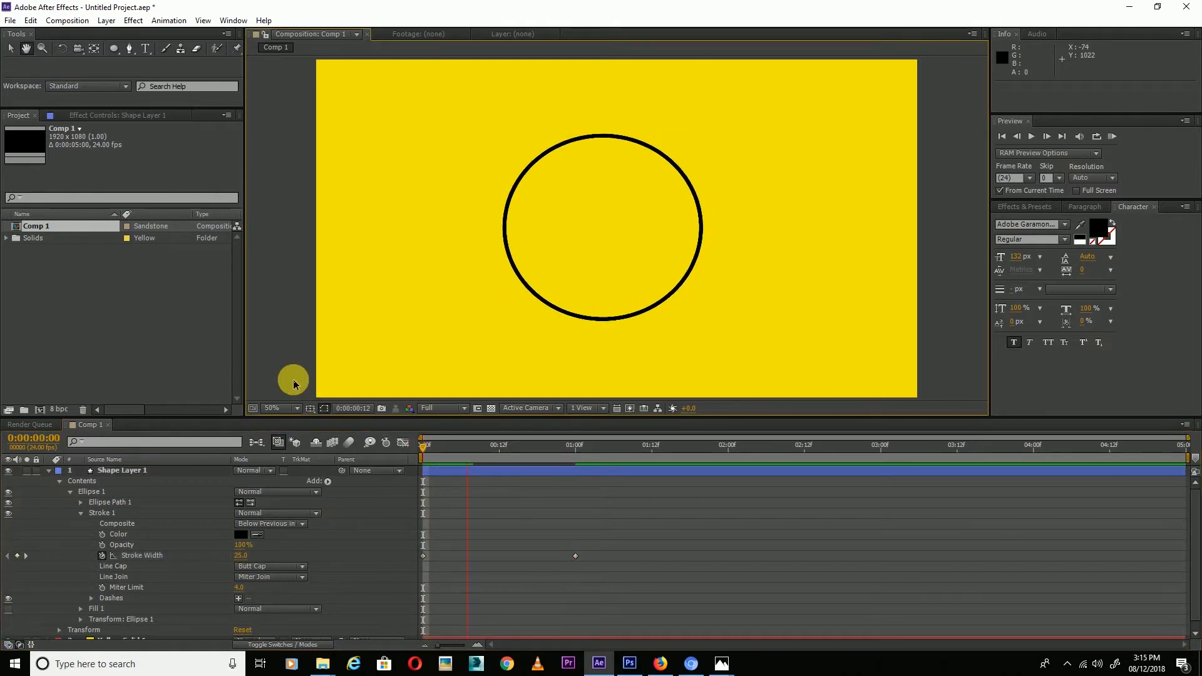
pyautogui.moveTo(435, 452)
pyautogui.mouseDown()
pyautogui.moveTo(425, 449)
pyautogui.moveTo(562, 452)
pyautogui.moveTo(424, 470)
pyautogui.mouseUp()
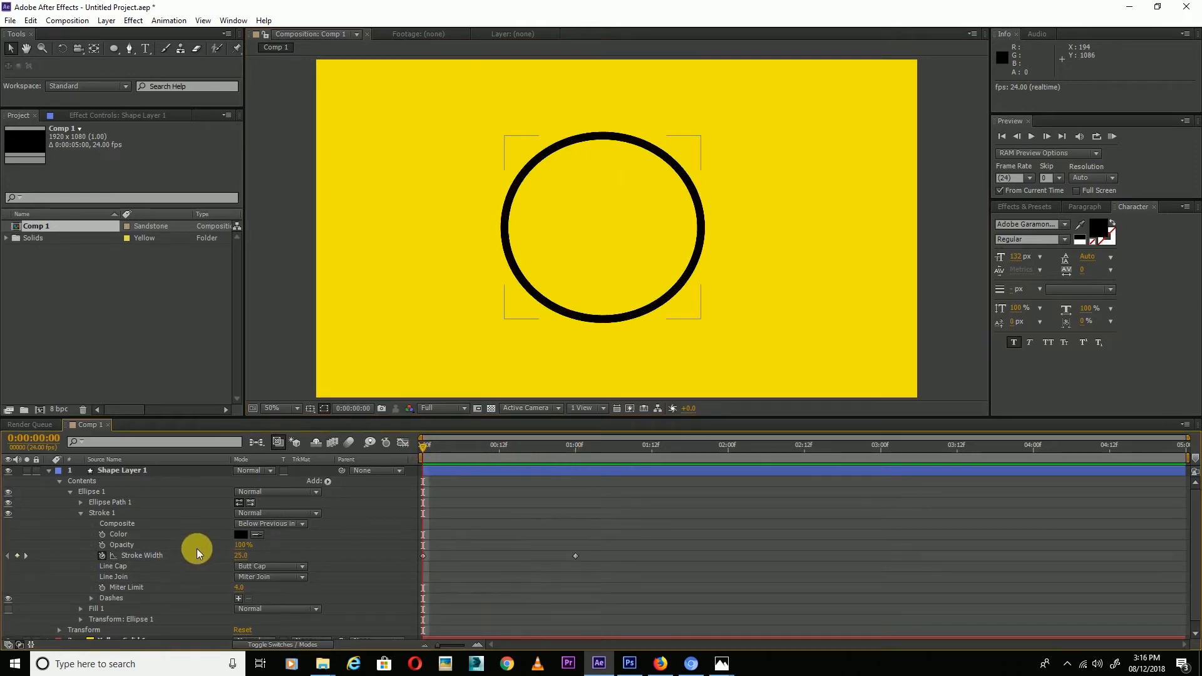
# Turn the stroke into dots with added dashes, Round Cap, Dash 0 and Gap 59, and preview the animation.
pyautogui.click(239, 599)
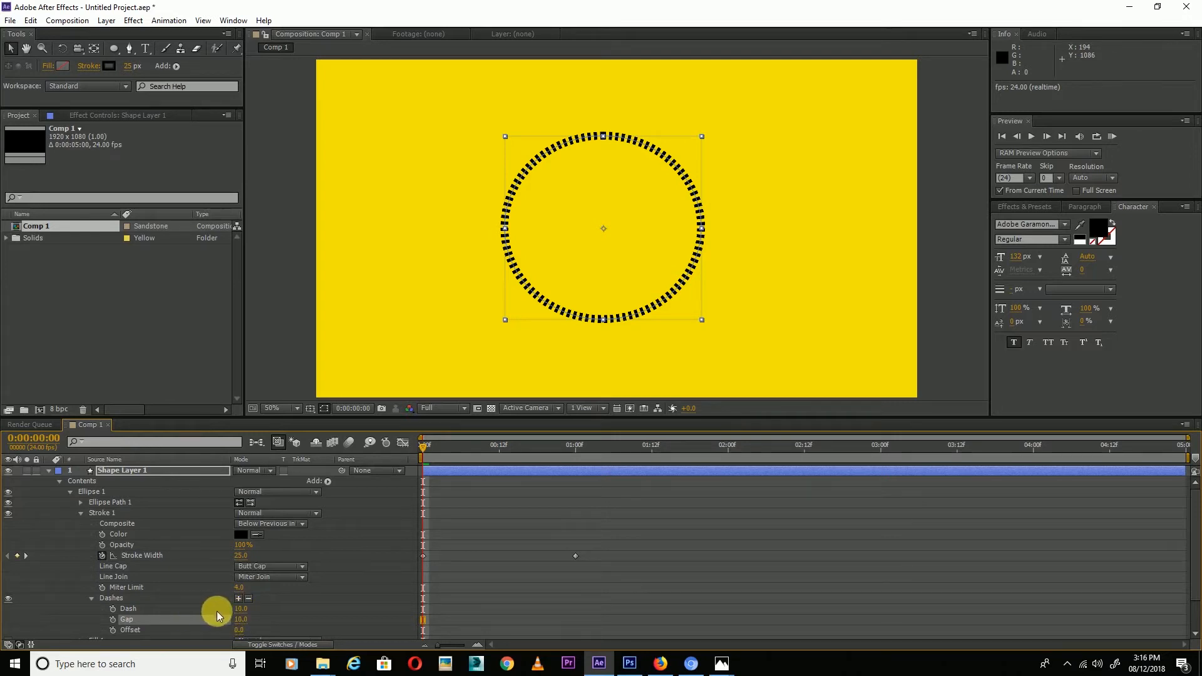
pyautogui.click(273, 566)
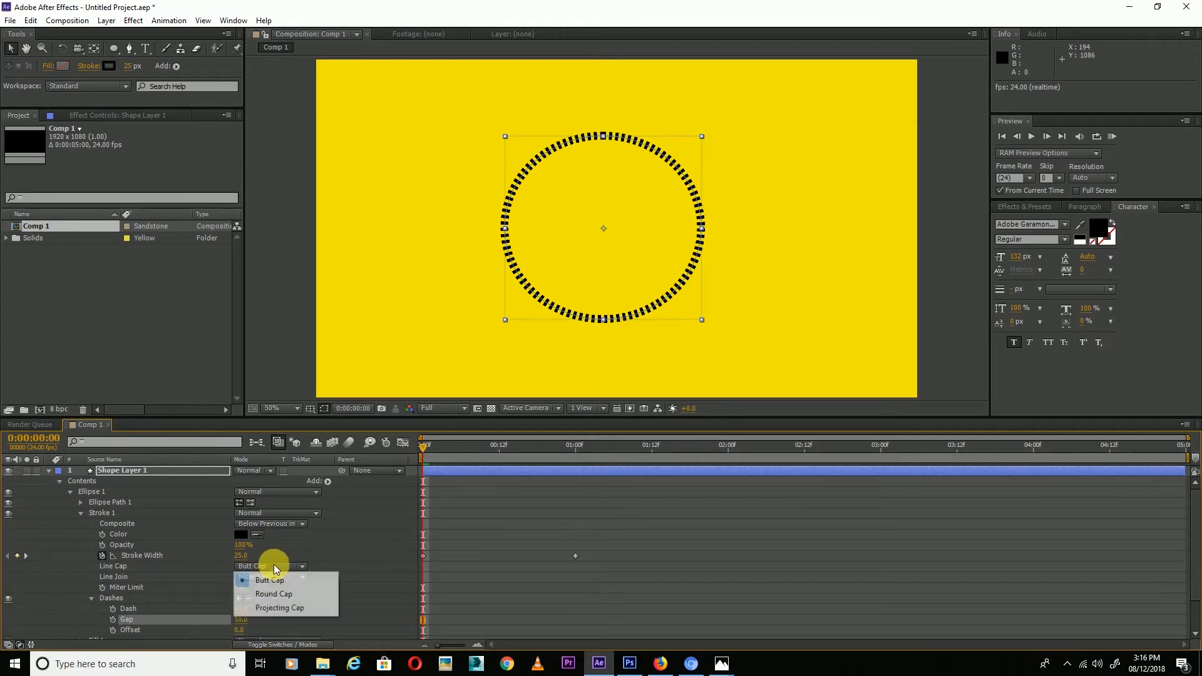
pyautogui.click(267, 608)
pyautogui.moveTo(241, 608); pyautogui.dragTo(161, 615)
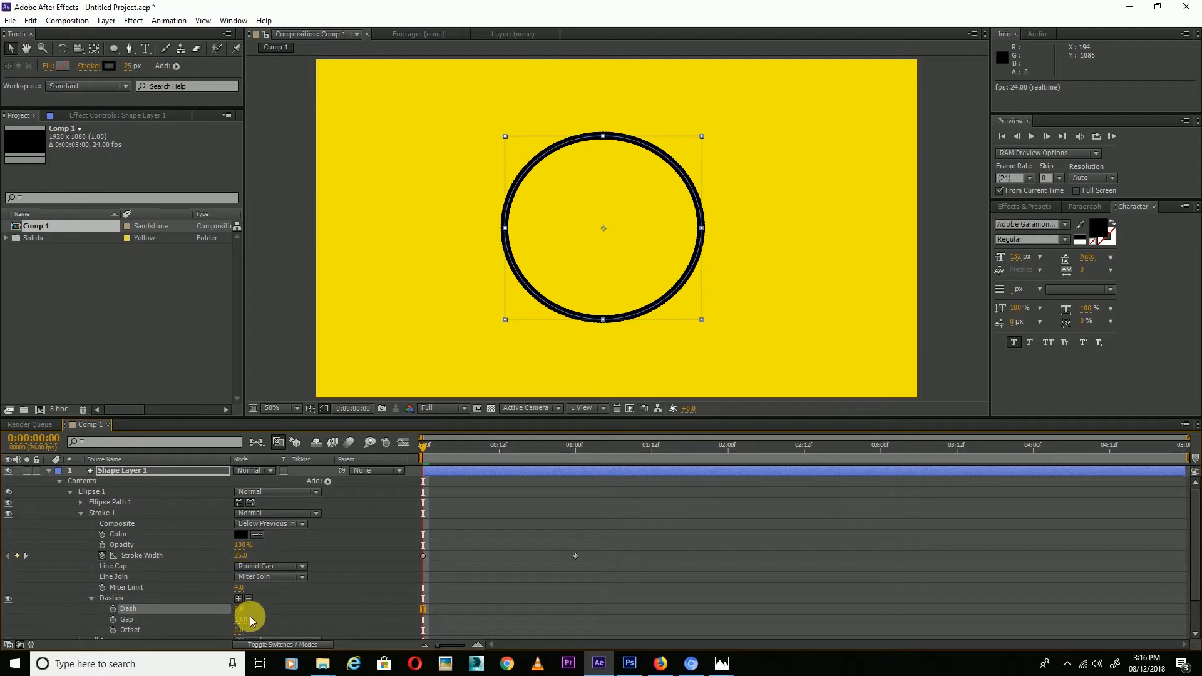
pyautogui.moveTo(238, 620)
pyautogui.mouseDown()
pyautogui.moveTo(269, 620)
pyautogui.moveTo(239, 618)
pyautogui.moveTo(263, 617)
pyautogui.moveTo(250, 618)
pyautogui.mouseUp()
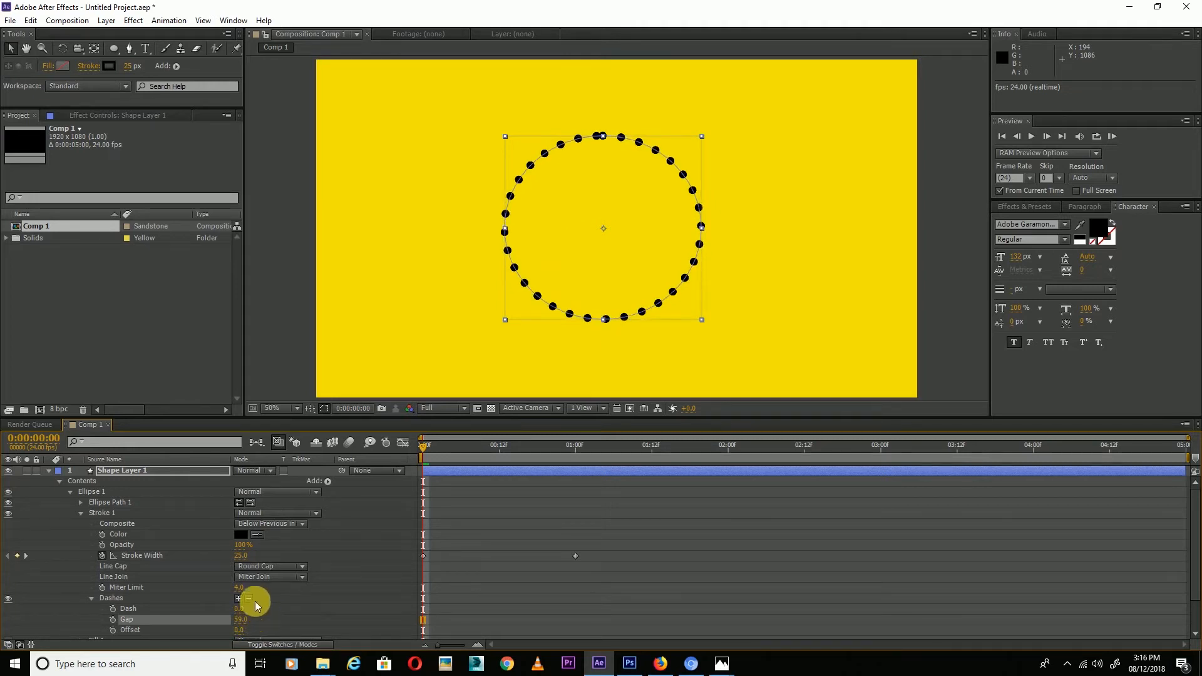
pyautogui.click(288, 351)
pyautogui.moveTo(430, 445)
pyautogui.mouseDown()
pyautogui.moveTo(506, 448)
pyautogui.moveTo(395, 470)
pyautogui.mouseUp()
pyautogui.press('space')
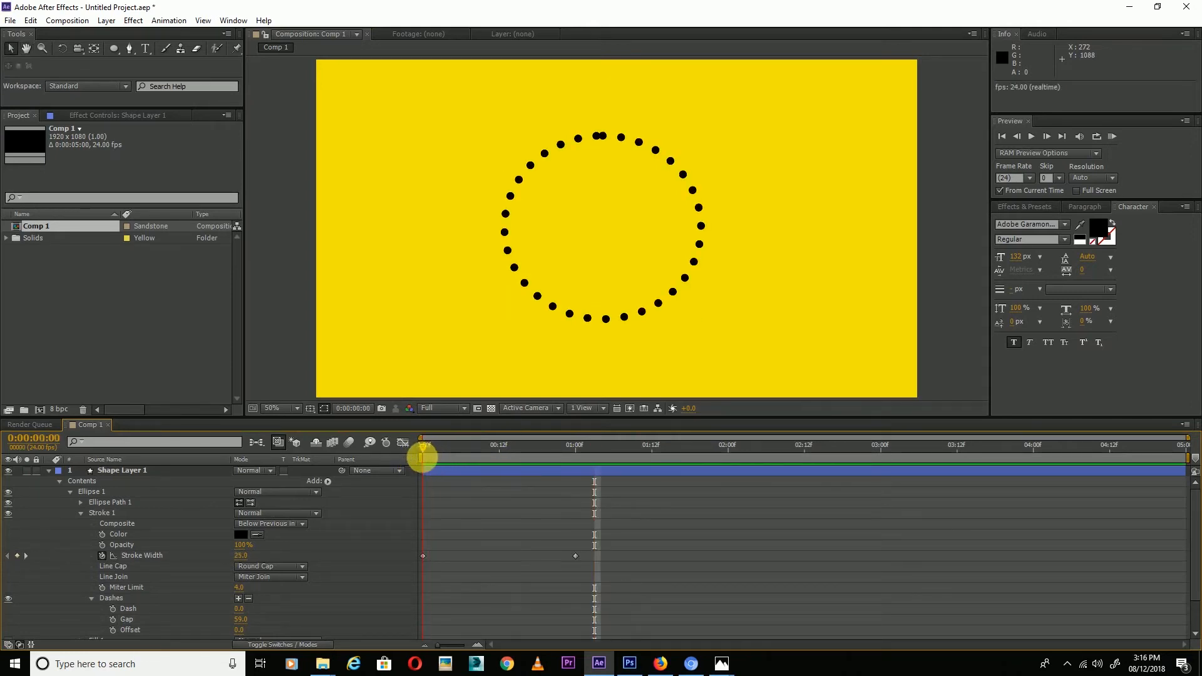
# In the ellipse's own transform properties, place a 100% Scale keyframe at 1 second.
pyautogui.click(422, 458)
pyautogui.click(81, 513)
pyautogui.click(85, 534)
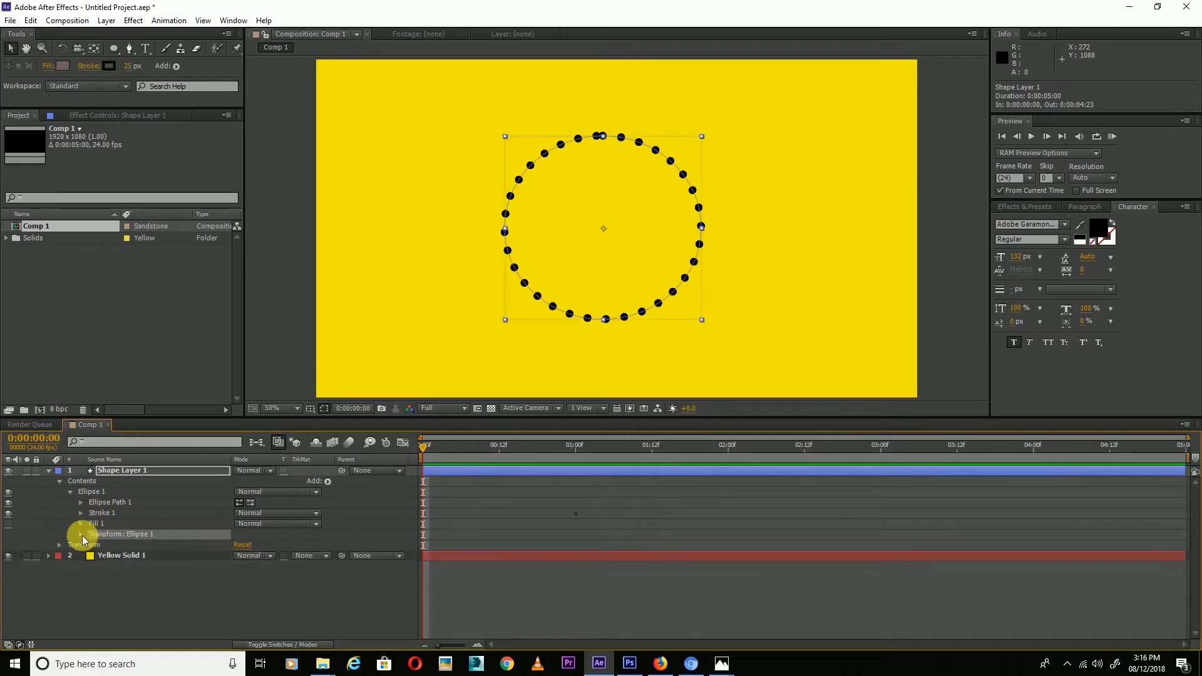
pyautogui.click(81, 534)
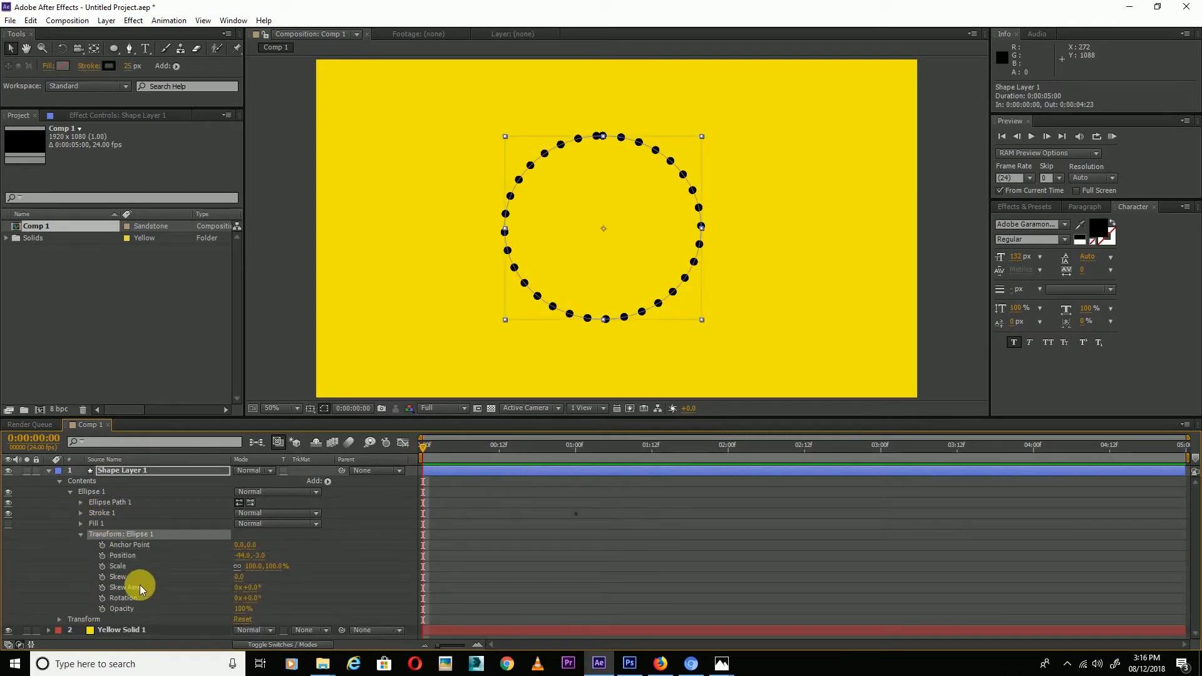
pyautogui.click(102, 566)
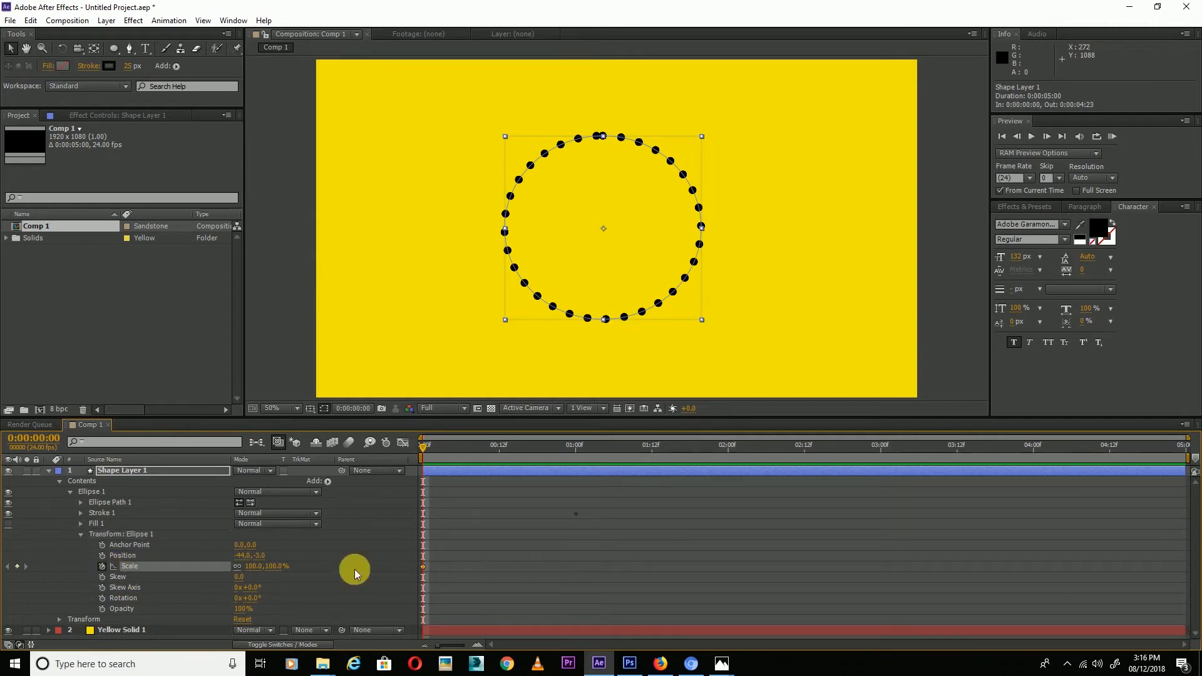
pyautogui.moveTo(423, 566); pyautogui.dragTo(579, 571)
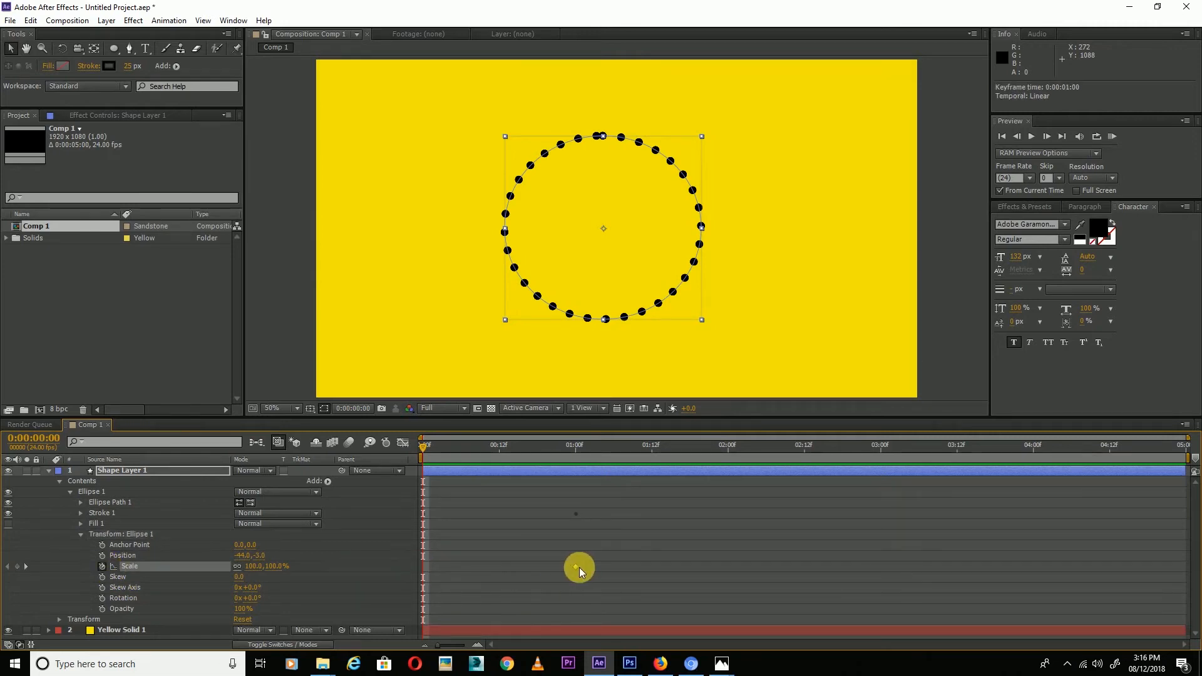
# Set the ellipse's Scale to 0% at 0 seconds and preview the growing dotted circle.
pyautogui.click(254, 565)
pyautogui.write('0')
pyautogui.press('Return')
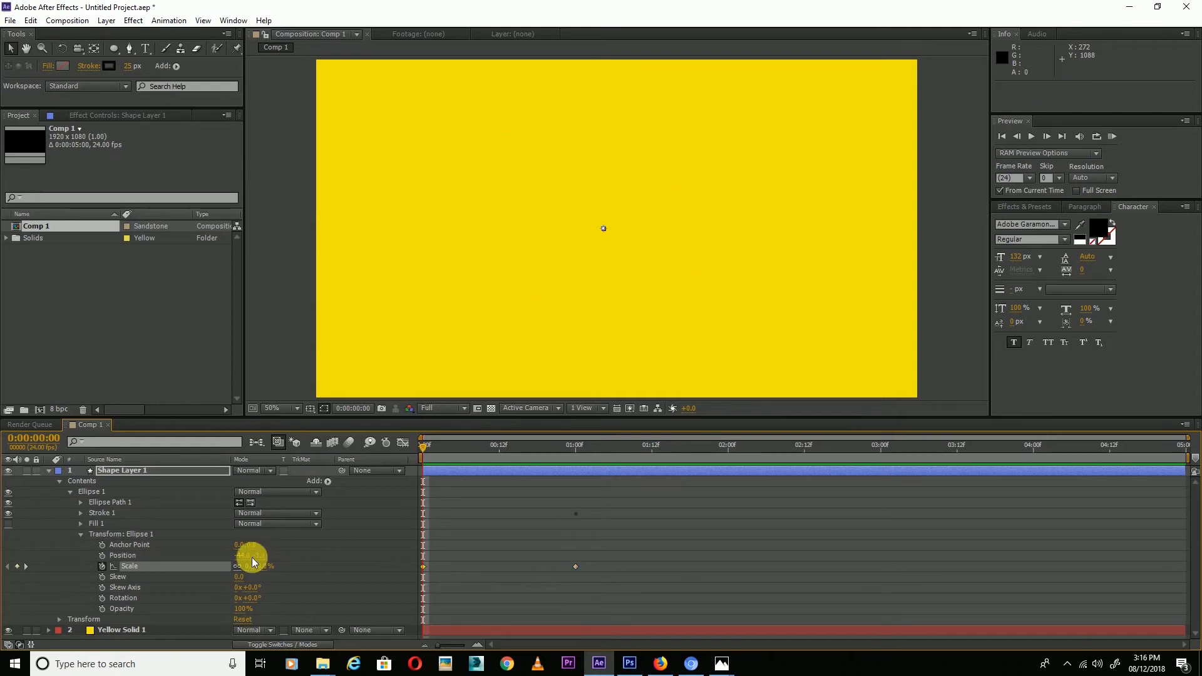
pyautogui.click(276, 381)
pyautogui.press('space')
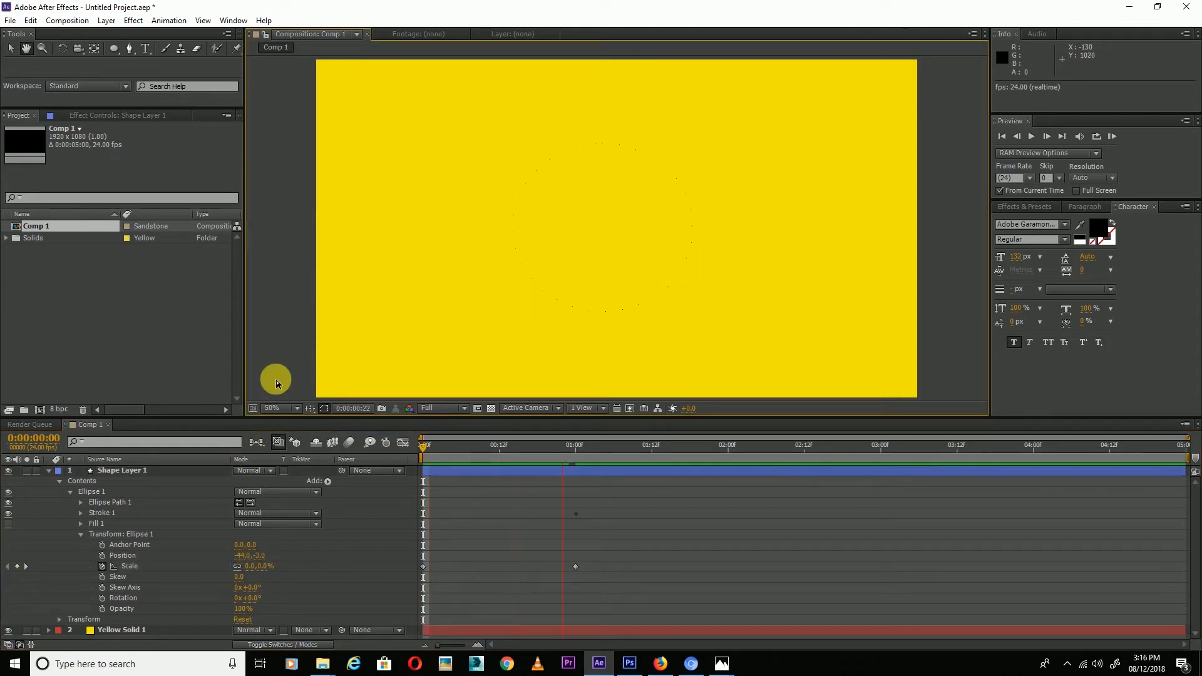
pyautogui.moveTo(422, 452); pyautogui.dragTo(525, 464)
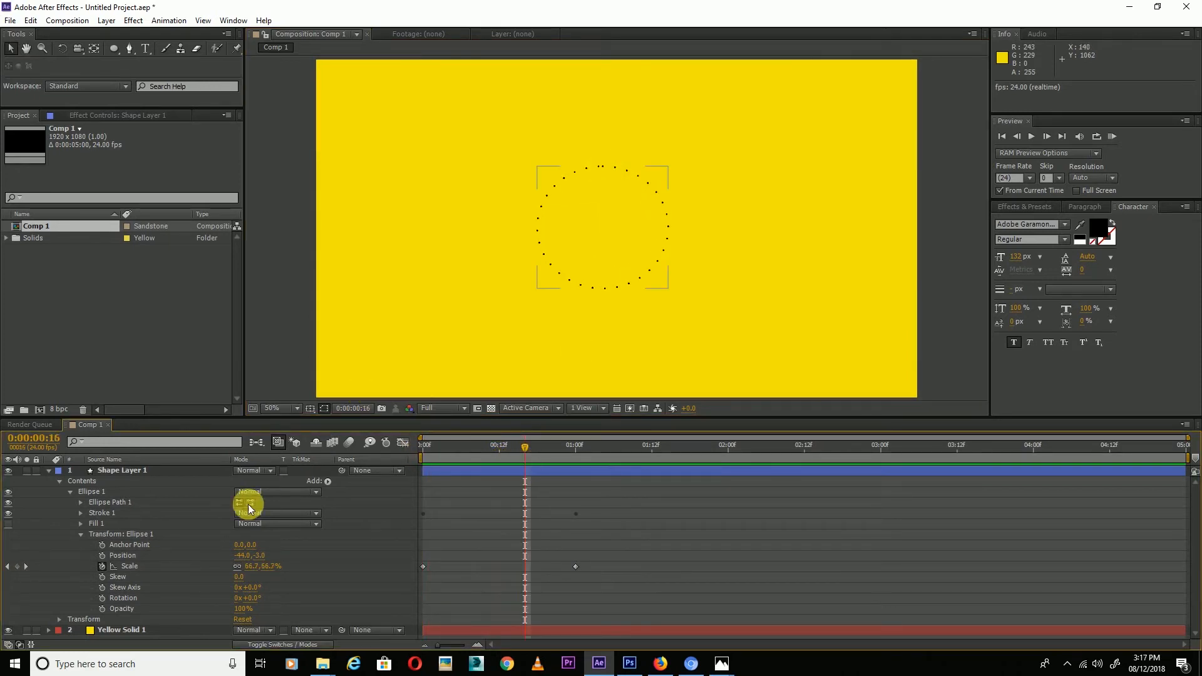
# Set the stroke's dash Gap to 66 and preview the growing dotted circle.
pyautogui.click(82, 535)
pyautogui.click(81, 516)
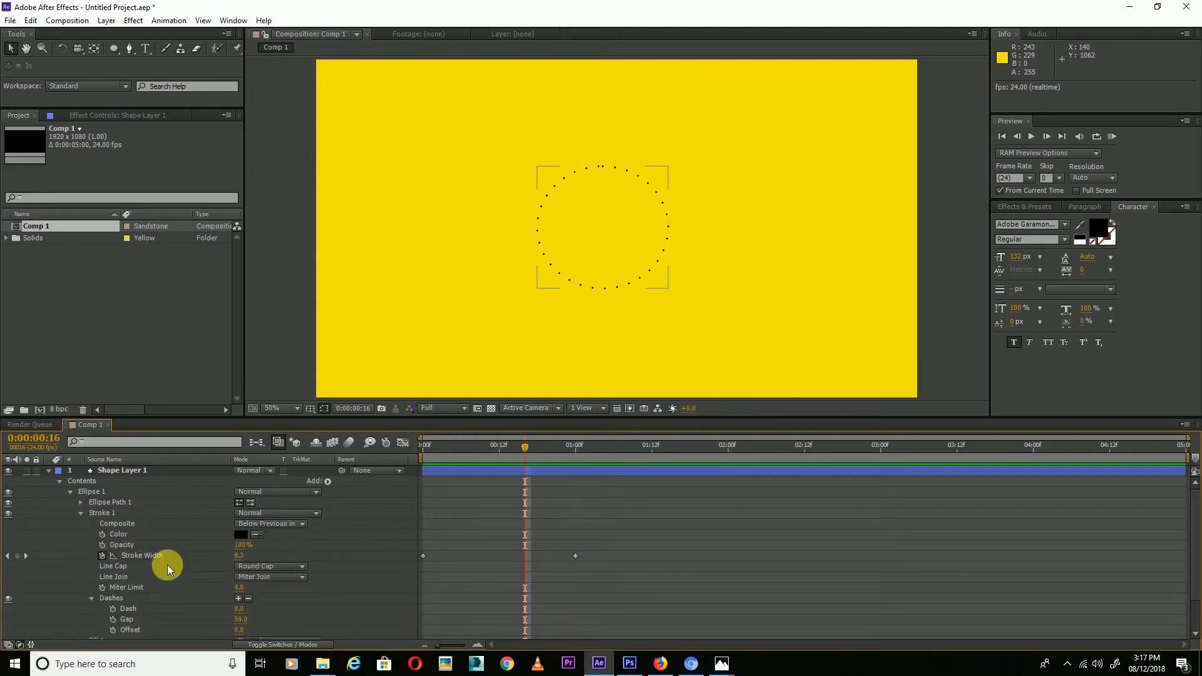
pyautogui.scroll(-1, 208, 582)
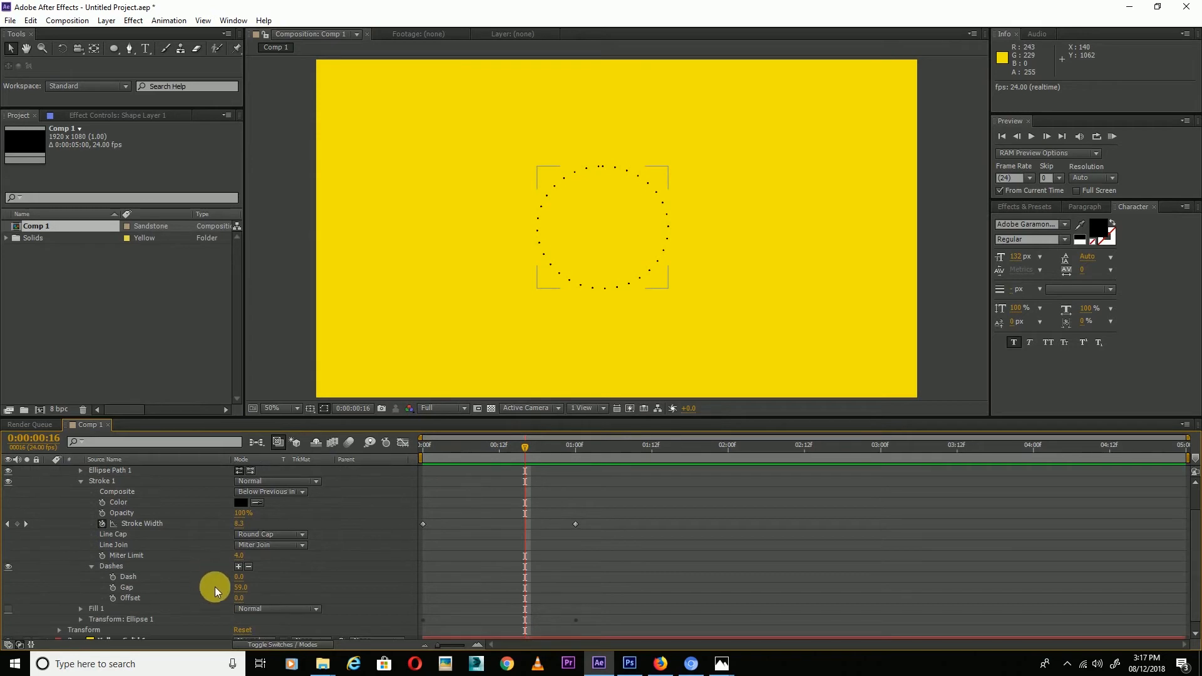
pyautogui.moveTo(243, 589); pyautogui.dragTo(247, 589)
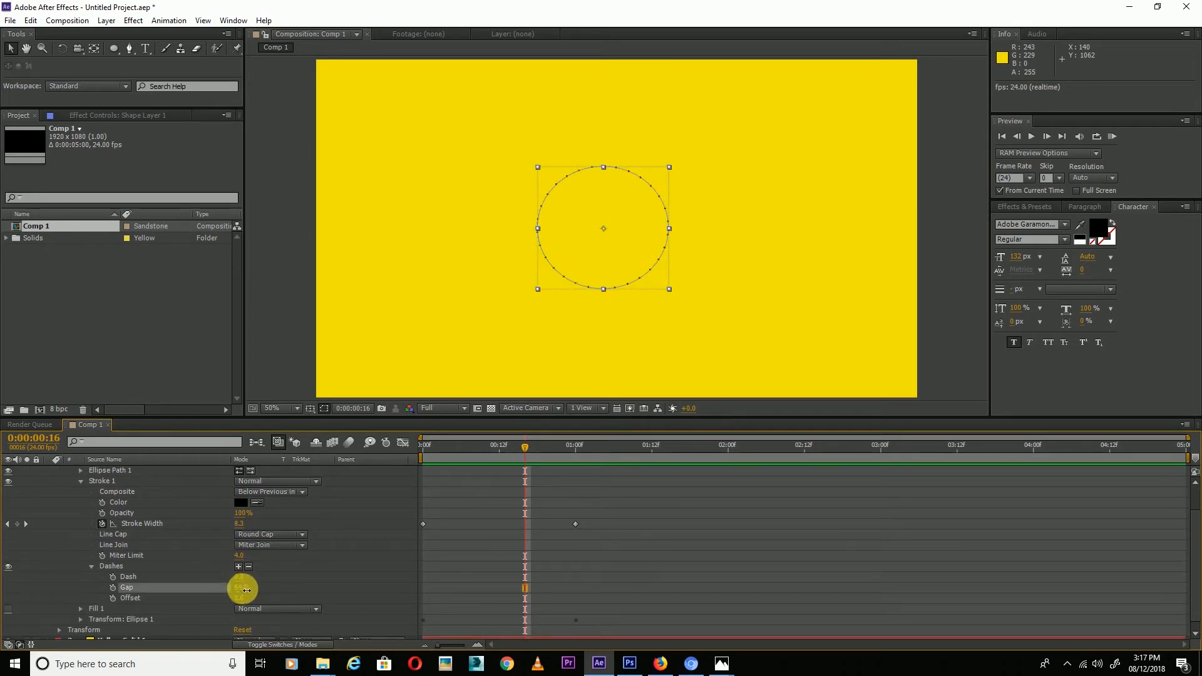
pyautogui.click(241, 588)
pyautogui.click(448, 447)
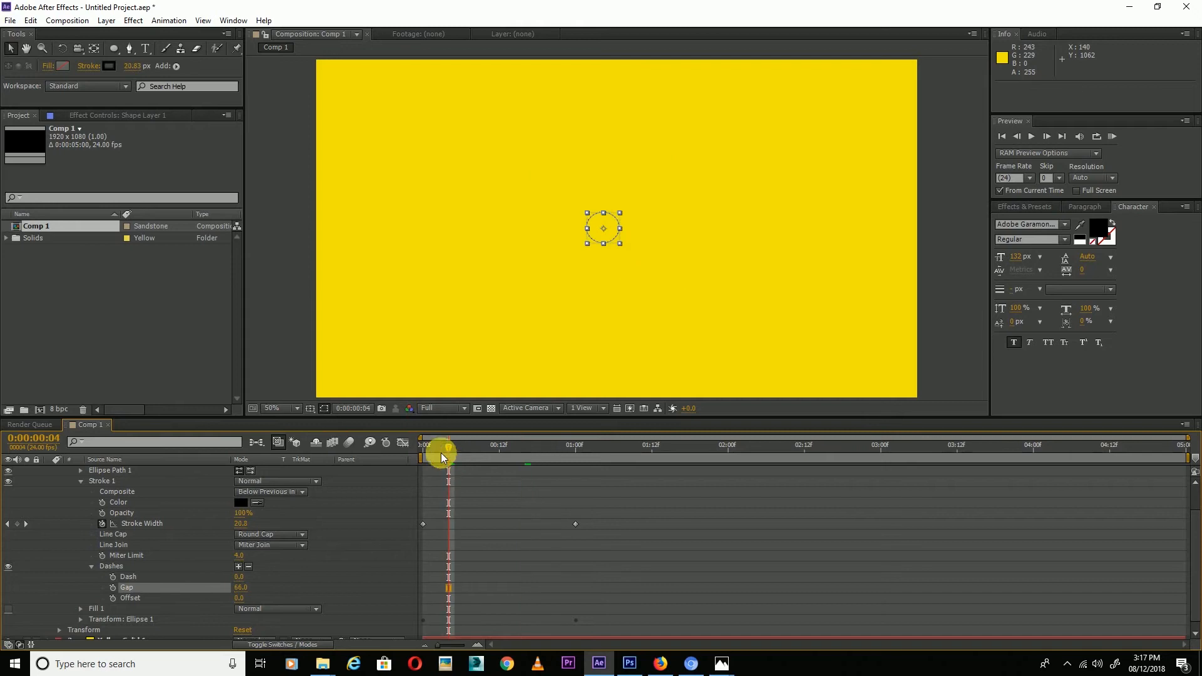
pyautogui.click(294, 359)
pyautogui.press('space')
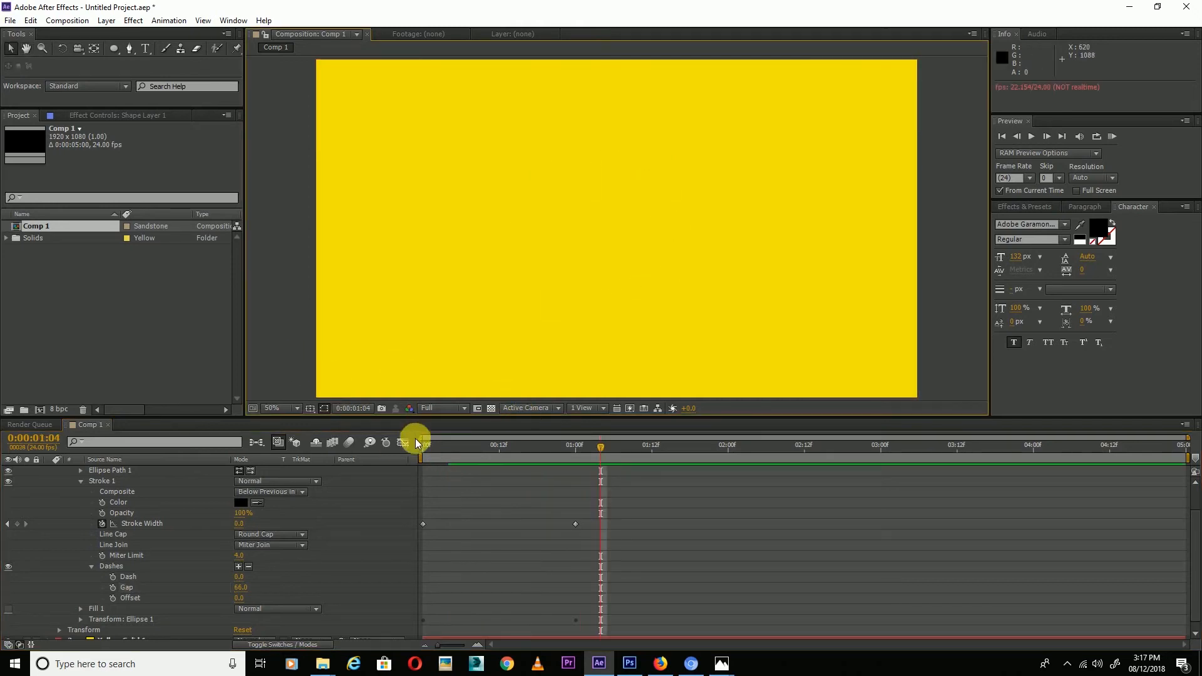
pyautogui.moveTo(547, 453); pyautogui.dragTo(494, 456)
pyautogui.click(333, 494)
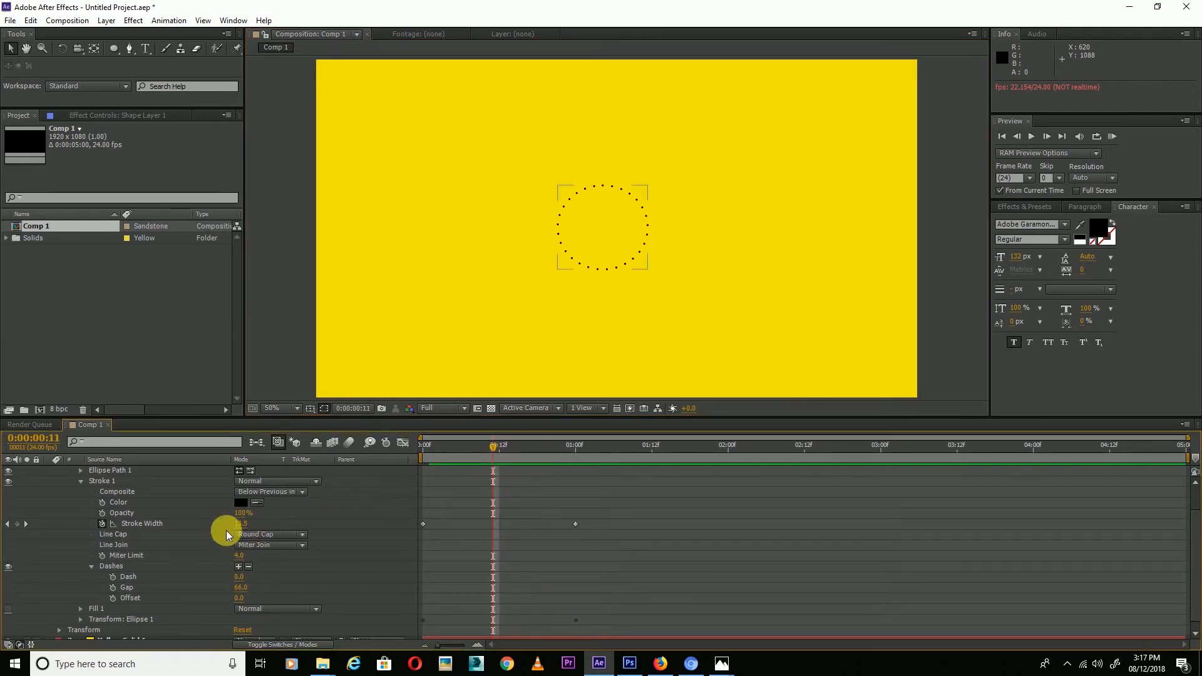
# Show only Shape Layer 1's animated properties, apply Easy Ease to all Stroke Width and Scale keyframes, and preview from the start.
pyautogui.scroll(3, 188, 506)
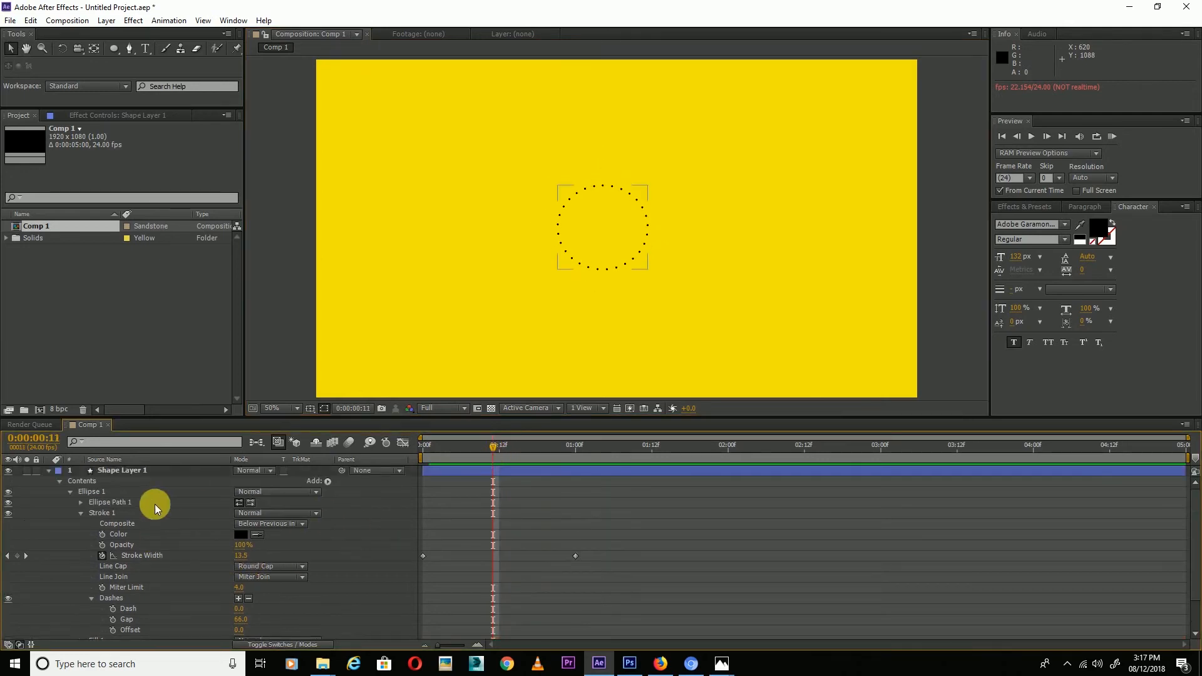
pyautogui.click(122, 470)
pyautogui.press('u')
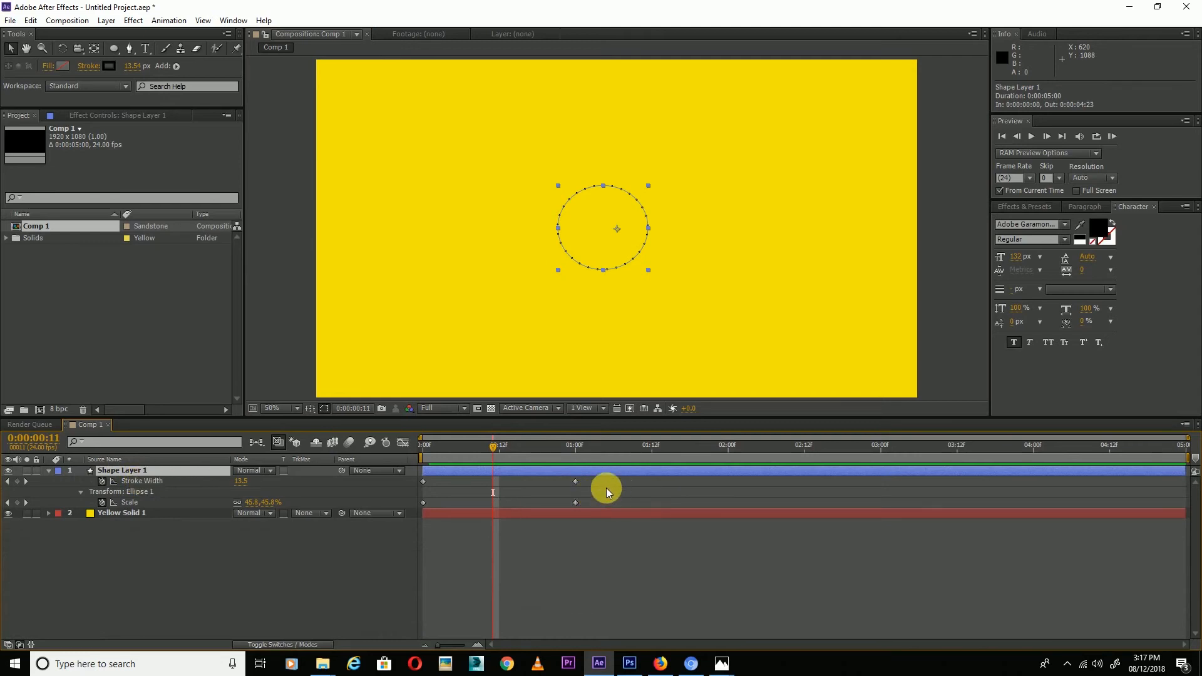
pyautogui.moveTo(598, 483)
pyautogui.mouseDown()
pyautogui.moveTo(569, 501)
pyautogui.moveTo(409, 526)
pyautogui.mouseUp()
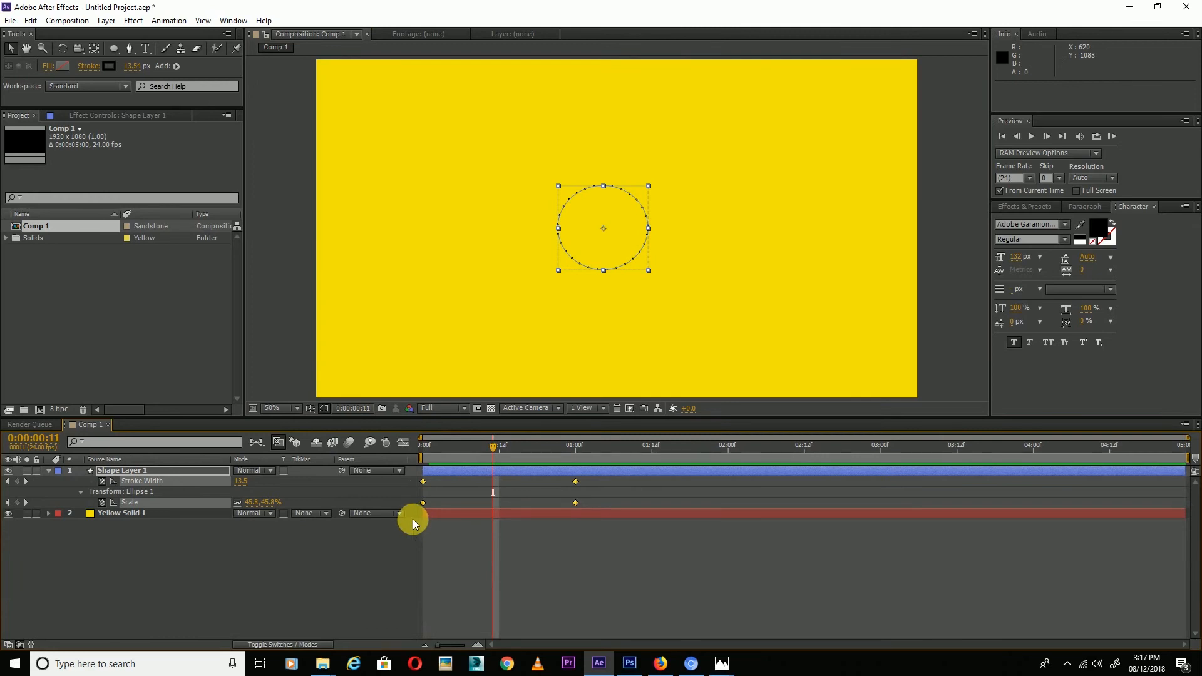
pyautogui.press('F9')
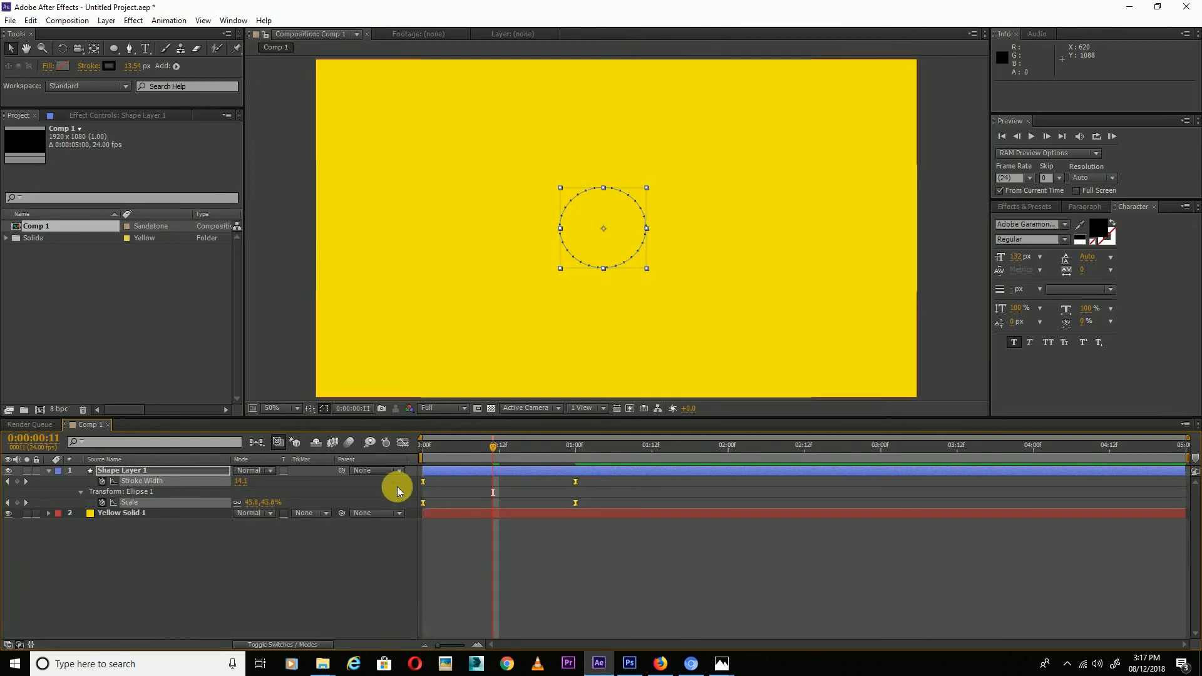
pyautogui.click(425, 449)
pyautogui.click(462, 549)
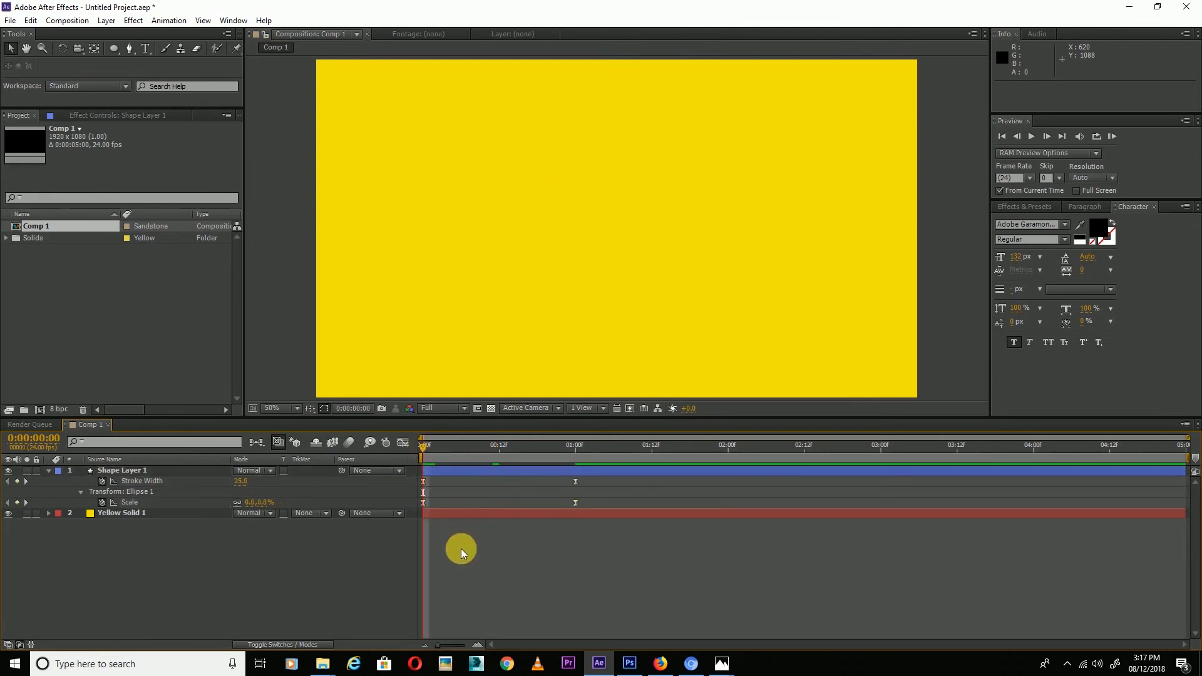
pyautogui.click(421, 464)
pyautogui.click(483, 546)
# Duplicate Shape Layer 1 and set the copy's layer Scale to 74%.
pyautogui.click(130, 471)
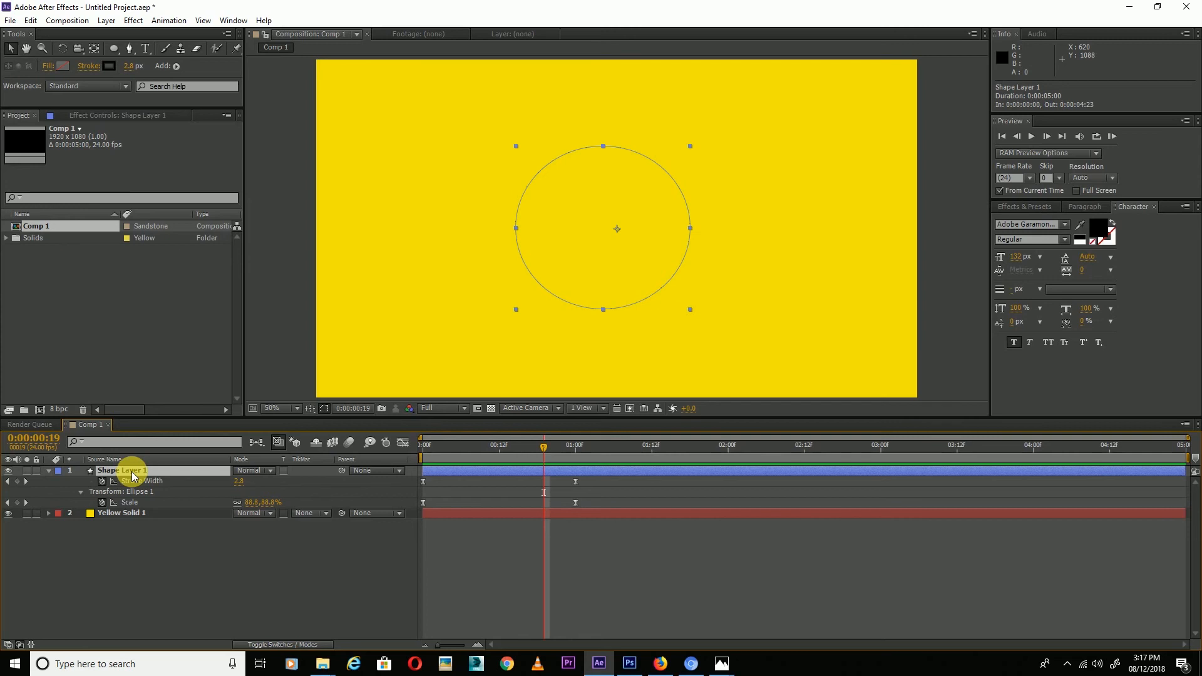
pyautogui.hotkey('ctrl', 'd')
pyautogui.moveTo(600, 254); pyautogui.dragTo(620, 271)
pyautogui.hotkey('ctrl', 'z')
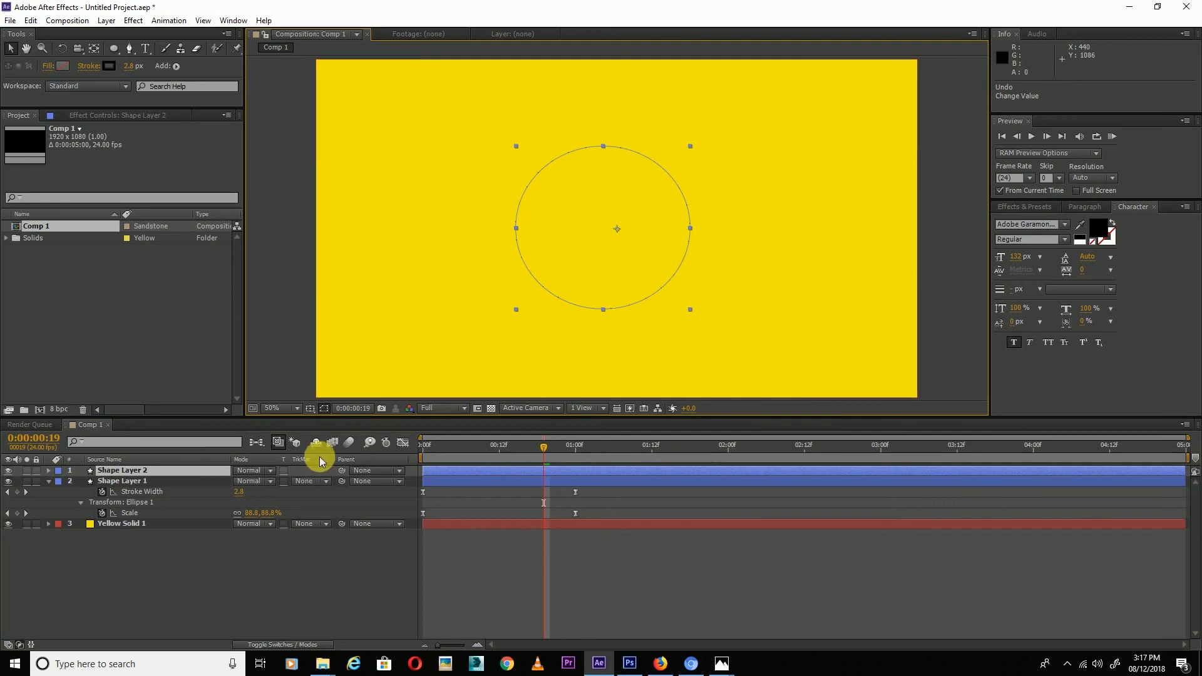
pyautogui.click(124, 471)
pyautogui.press('s')
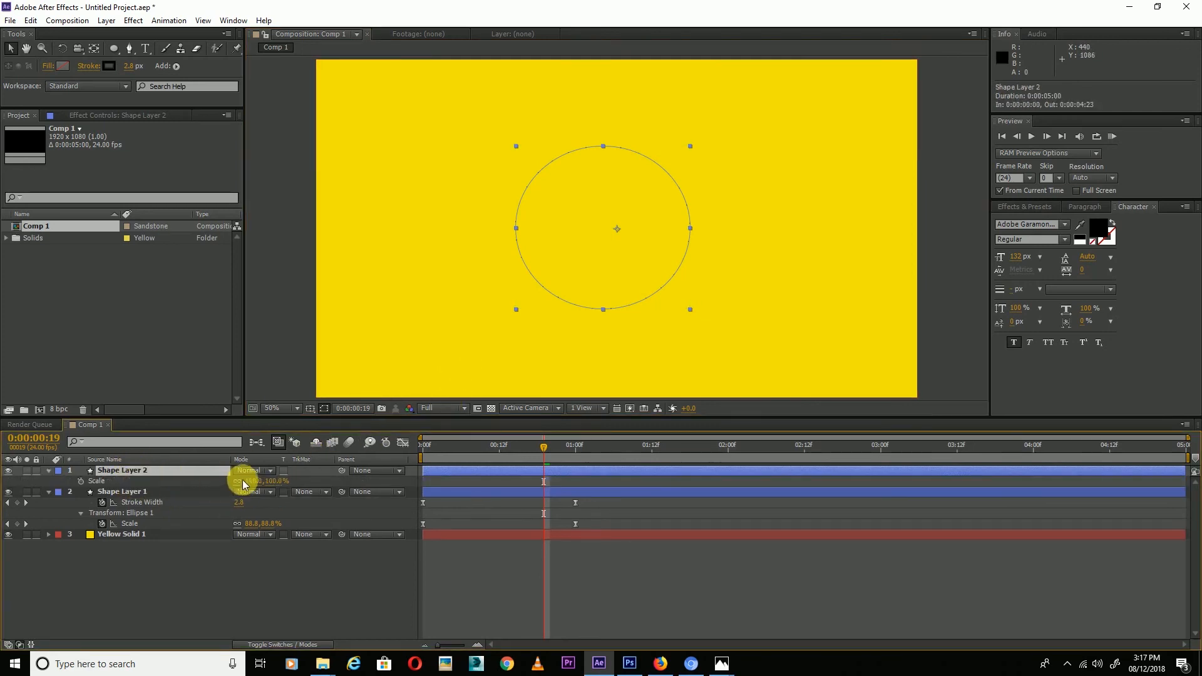
pyautogui.moveTo(250, 483); pyautogui.dragTo(238, 485)
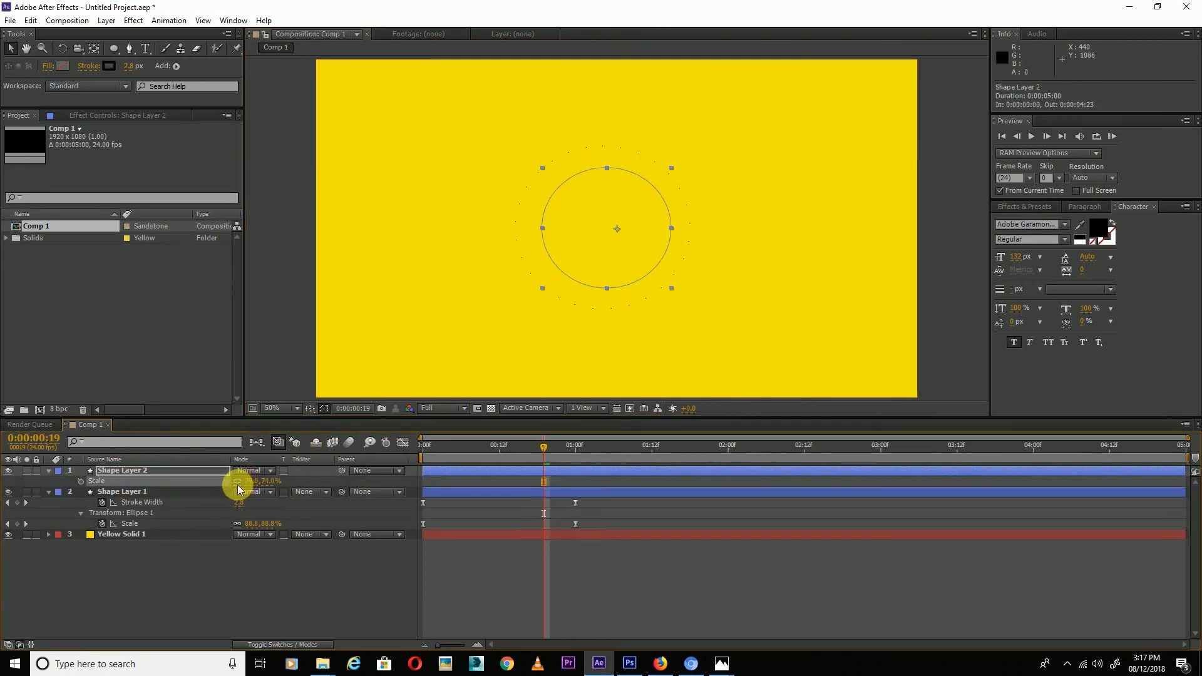
# Duplicate Shape Layer 2, set the new copy's Scale to 54%, and preview the animation from the start.
pyautogui.click(155, 474)
pyautogui.hotkey('ctrl', 'd')
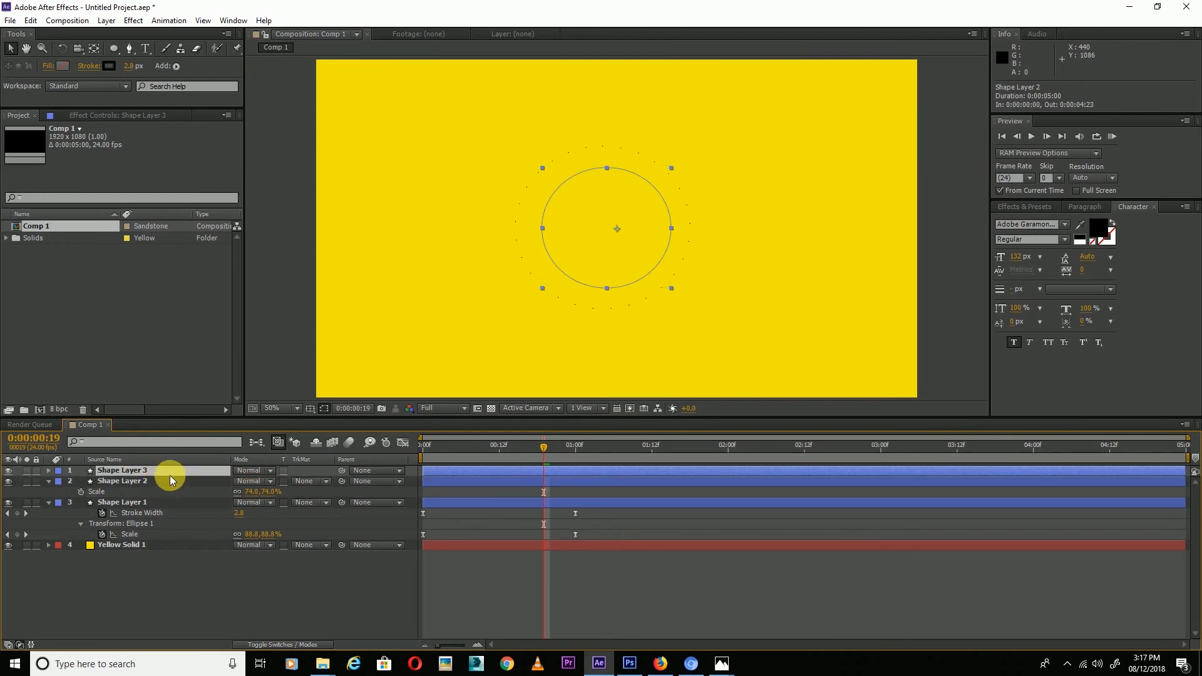
pyautogui.press('s')
pyautogui.moveTo(246, 481); pyautogui.dragTo(243, 488)
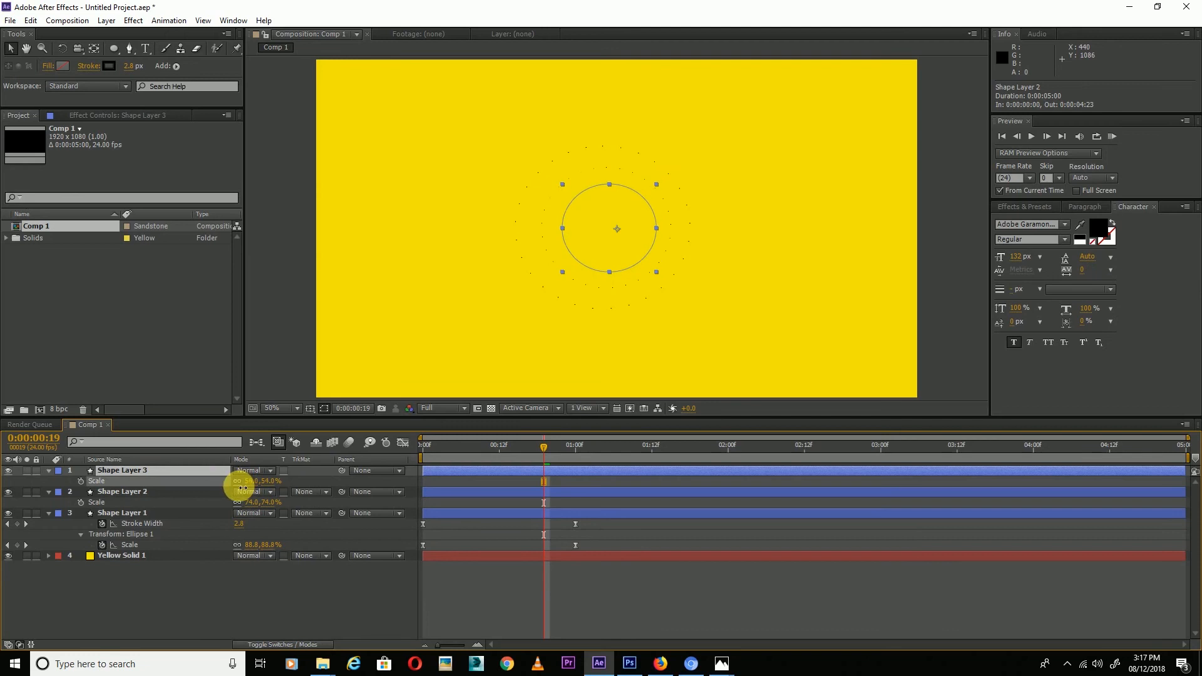
pyautogui.click(421, 450)
pyautogui.click(216, 573)
pyautogui.press('space')
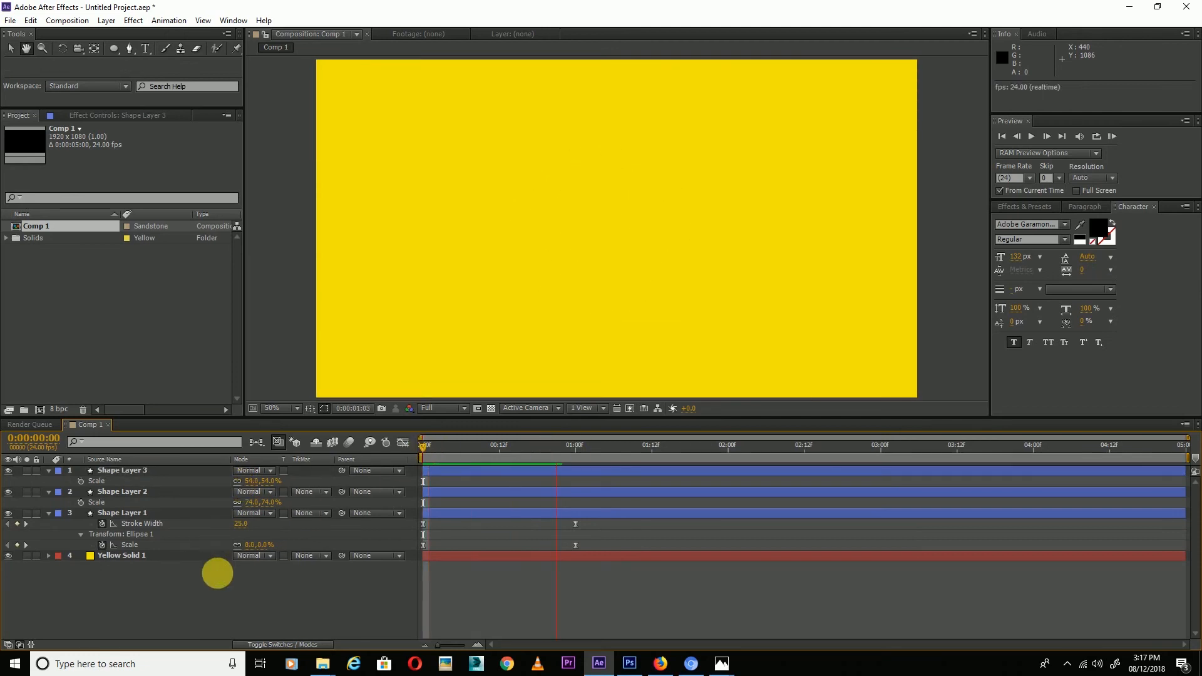
# At frame 14, move Shape Layer 2 and Shape Layer 3 so both smaller circles sit centred inside the largest, and preview from the start.
pyautogui.click(443, 449)
pyautogui.moveTo(446, 452); pyautogui.dragTo(498, 457)
pyautogui.moveTo(513, 460); pyautogui.dragTo(513, 460)
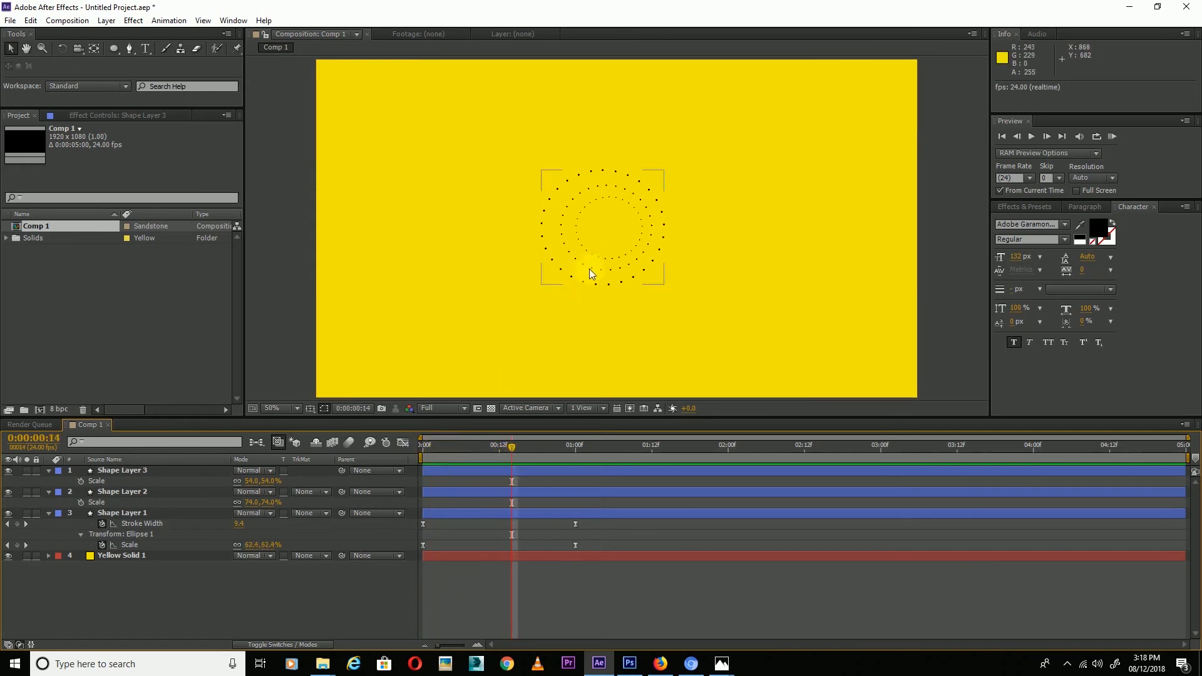
pyautogui.click(596, 253)
pyautogui.moveTo(596, 248); pyautogui.dragTo(592, 247)
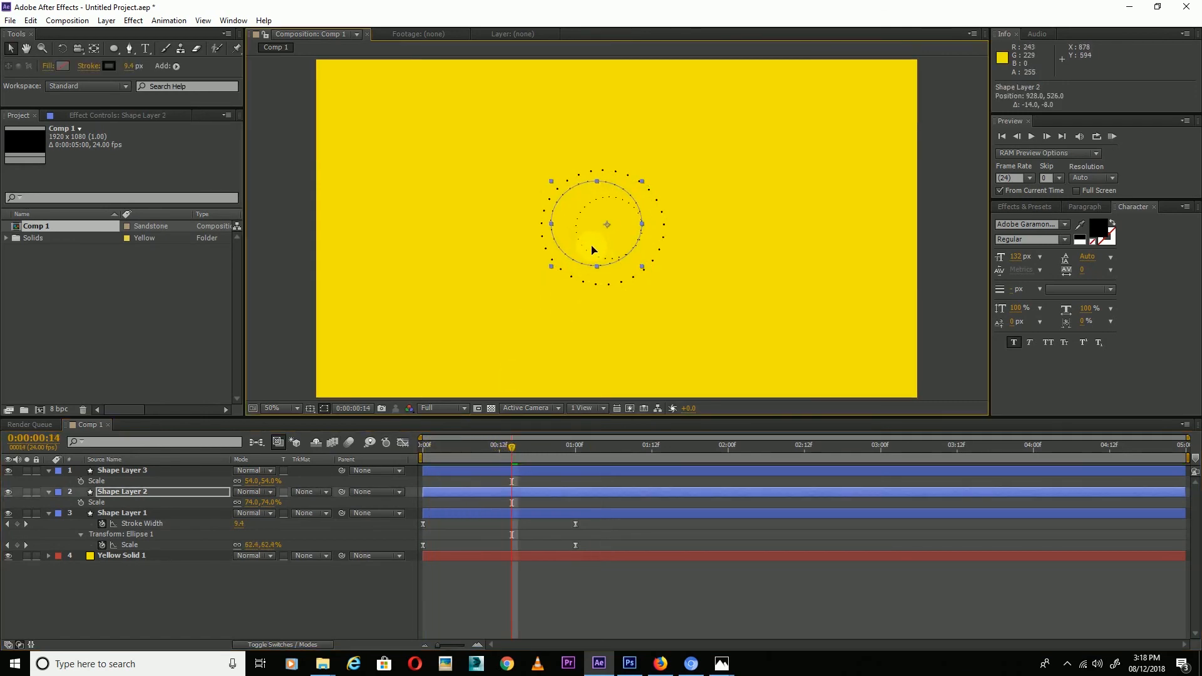
pyautogui.click(532, 466)
pyautogui.moveTo(609, 241); pyautogui.dragTo(599, 233)
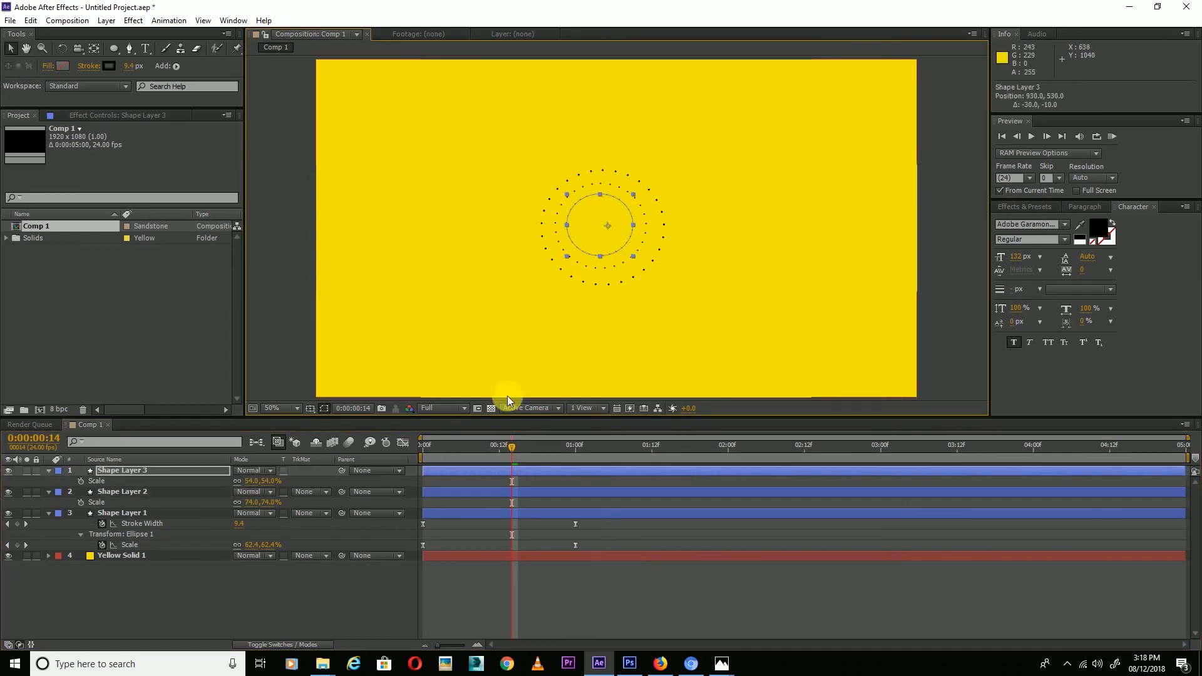
pyautogui.moveTo(443, 449); pyautogui.dragTo(401, 460)
pyautogui.click(281, 585)
pyautogui.press('space')
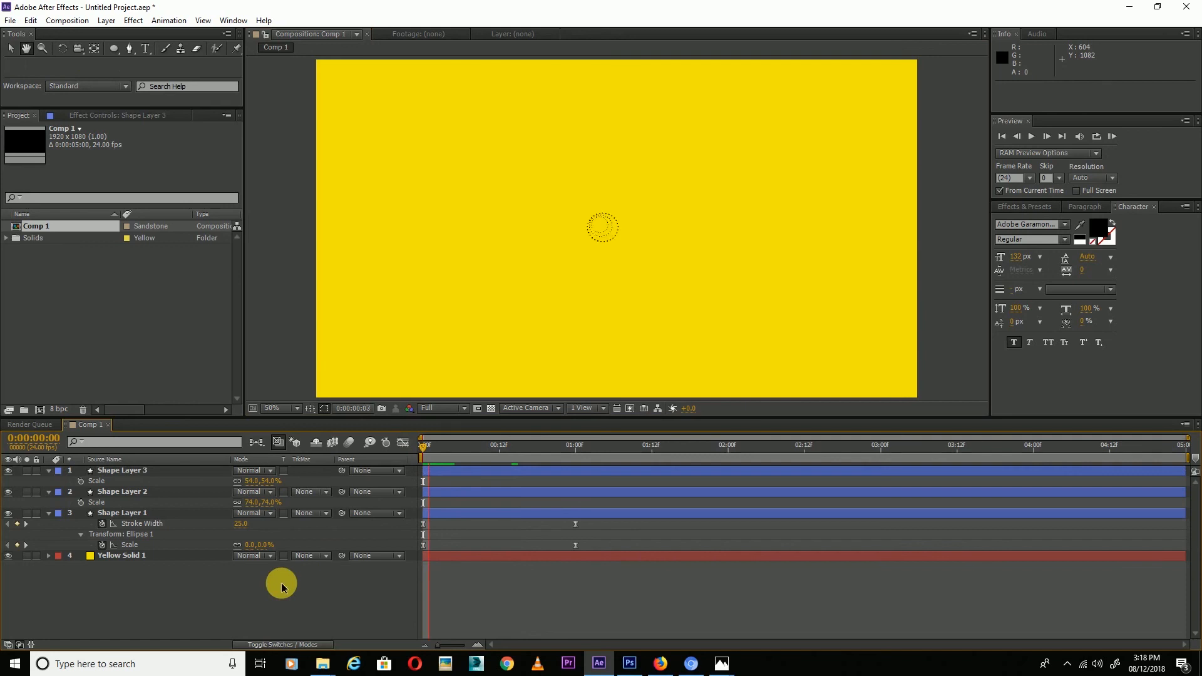